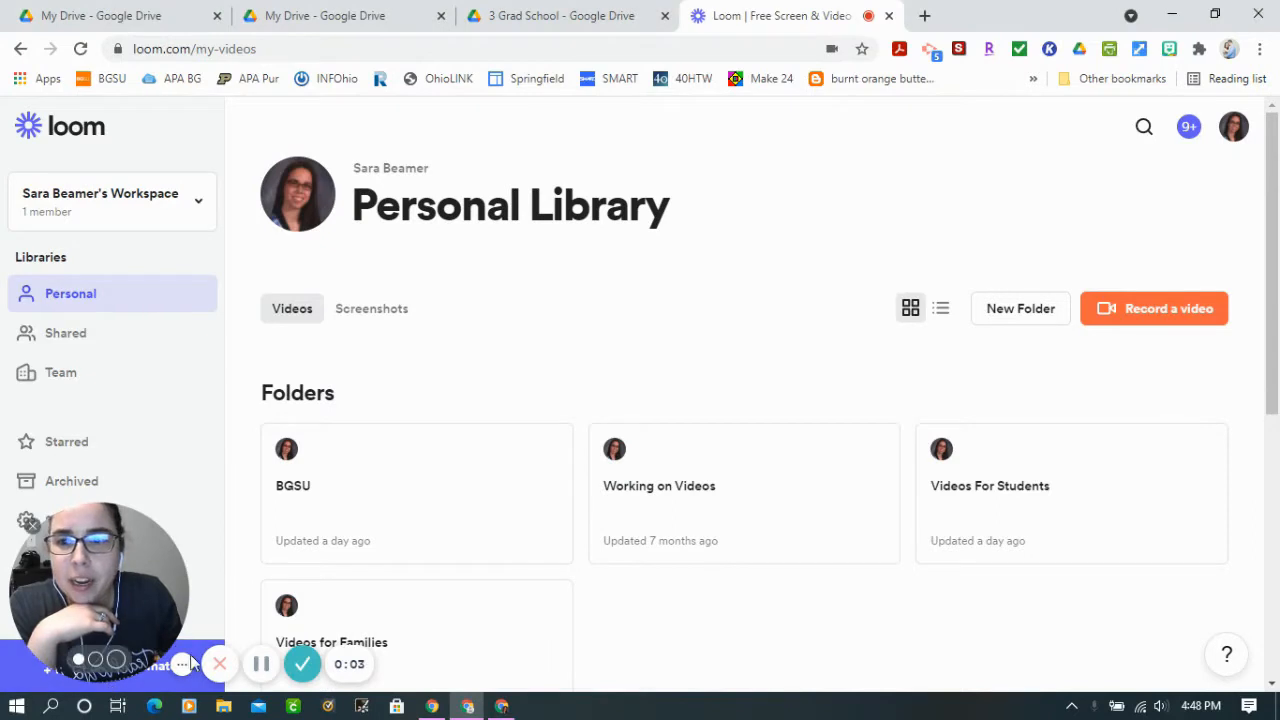
click(184, 666)
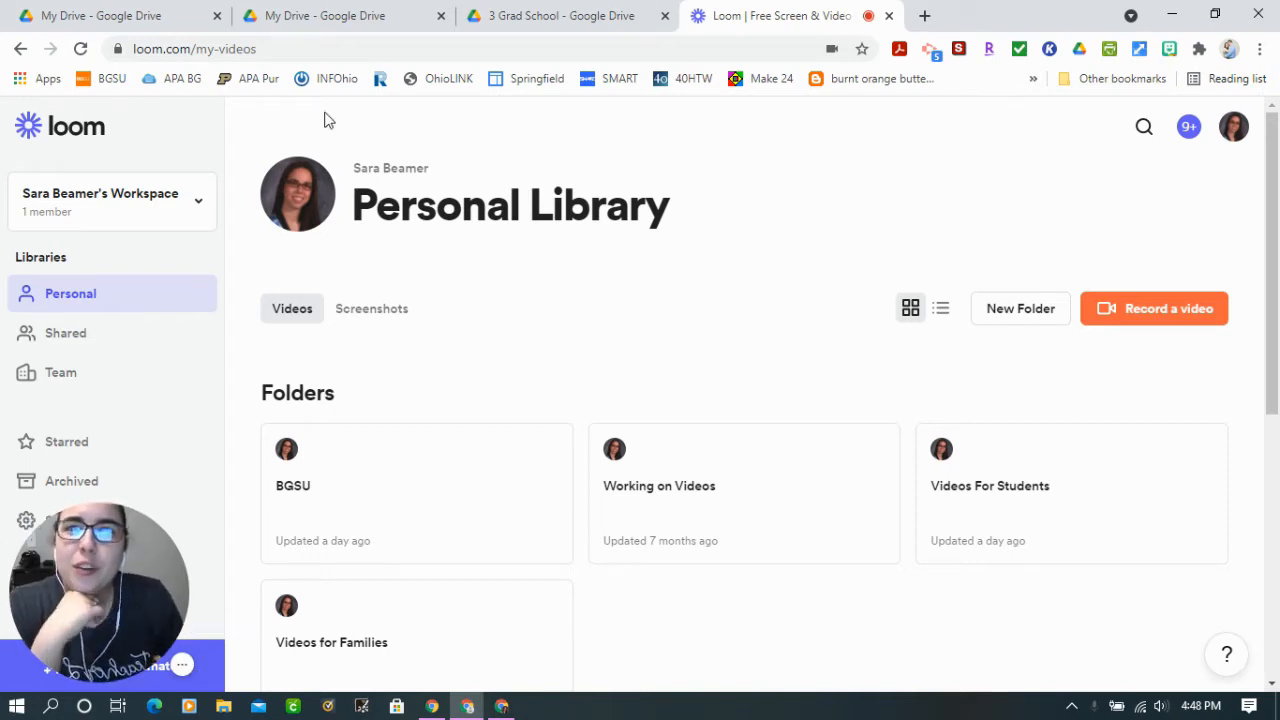
click(500, 18)
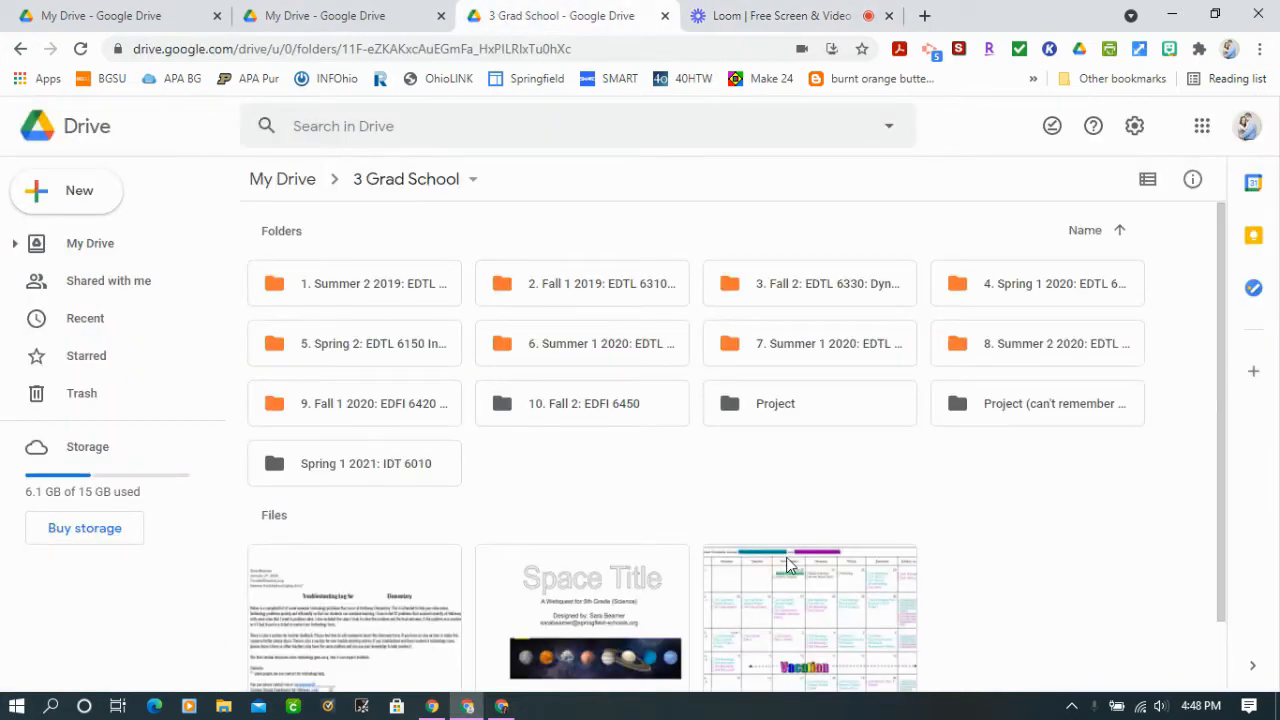
click(730, 15)
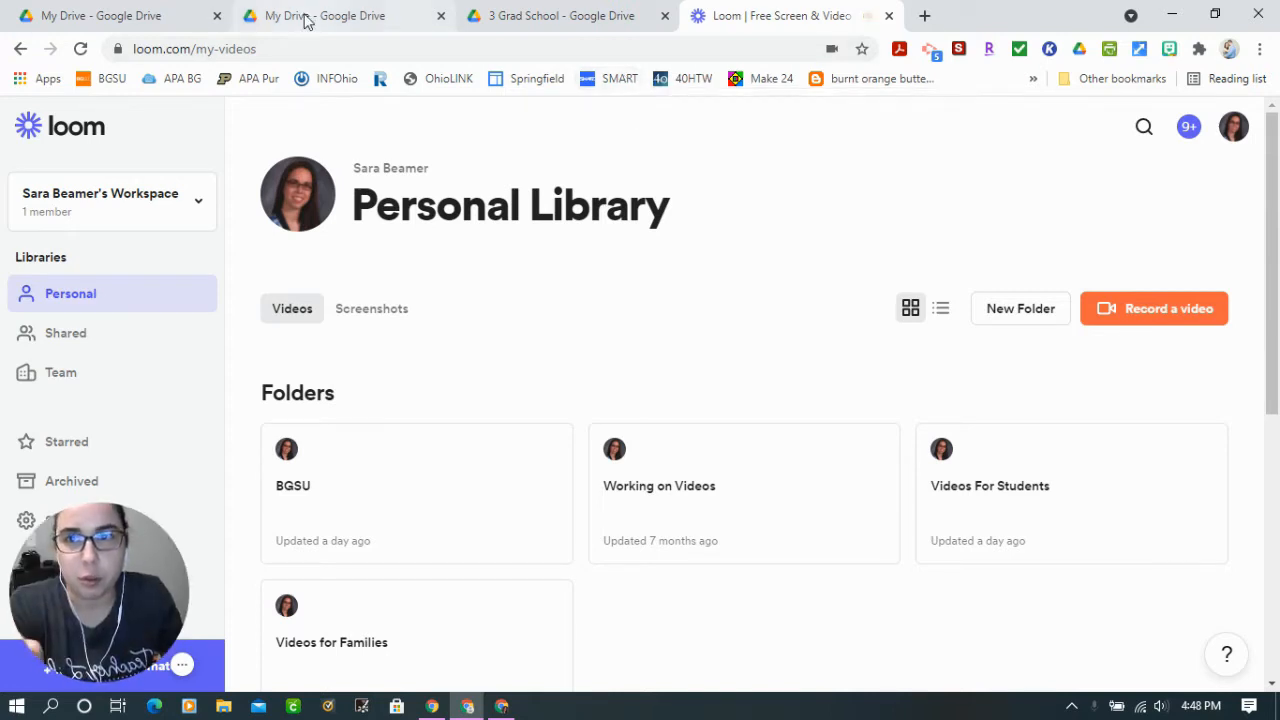
Step: Open a new browser tab, and in Google Drive's My Drive show the additional file types available for creation, including Google Jamboard
click(924, 15)
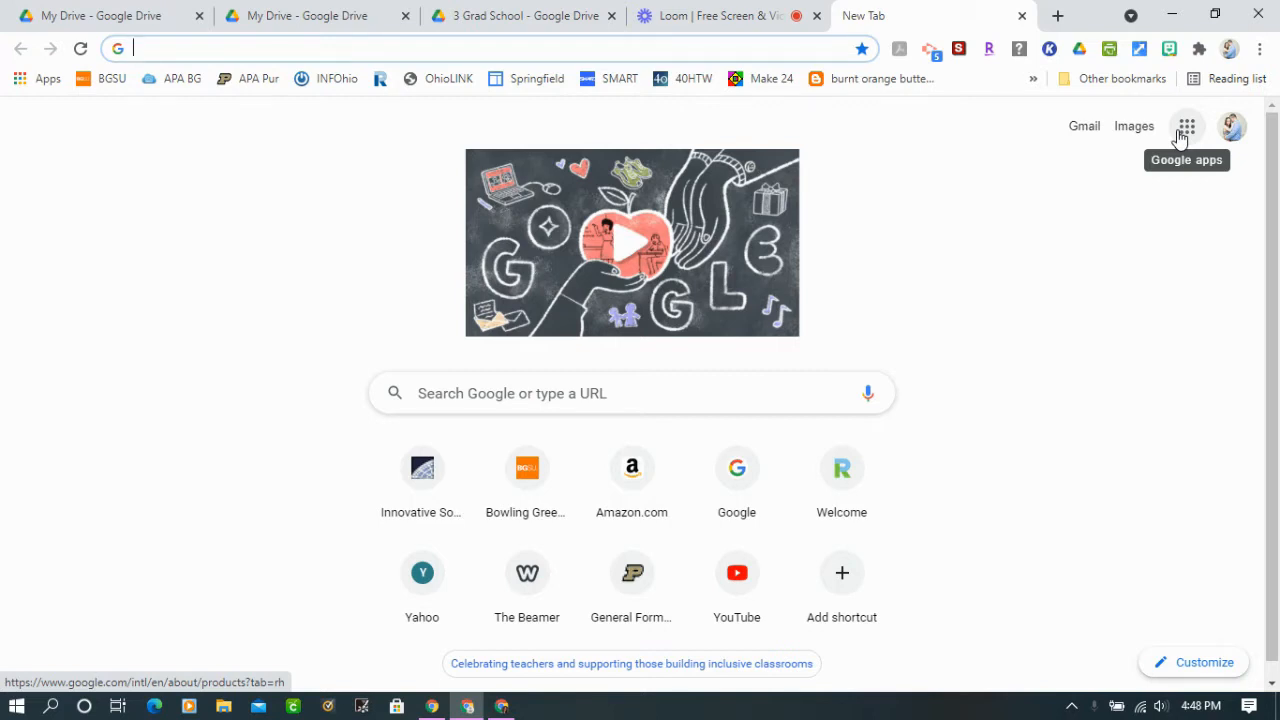
click(305, 15)
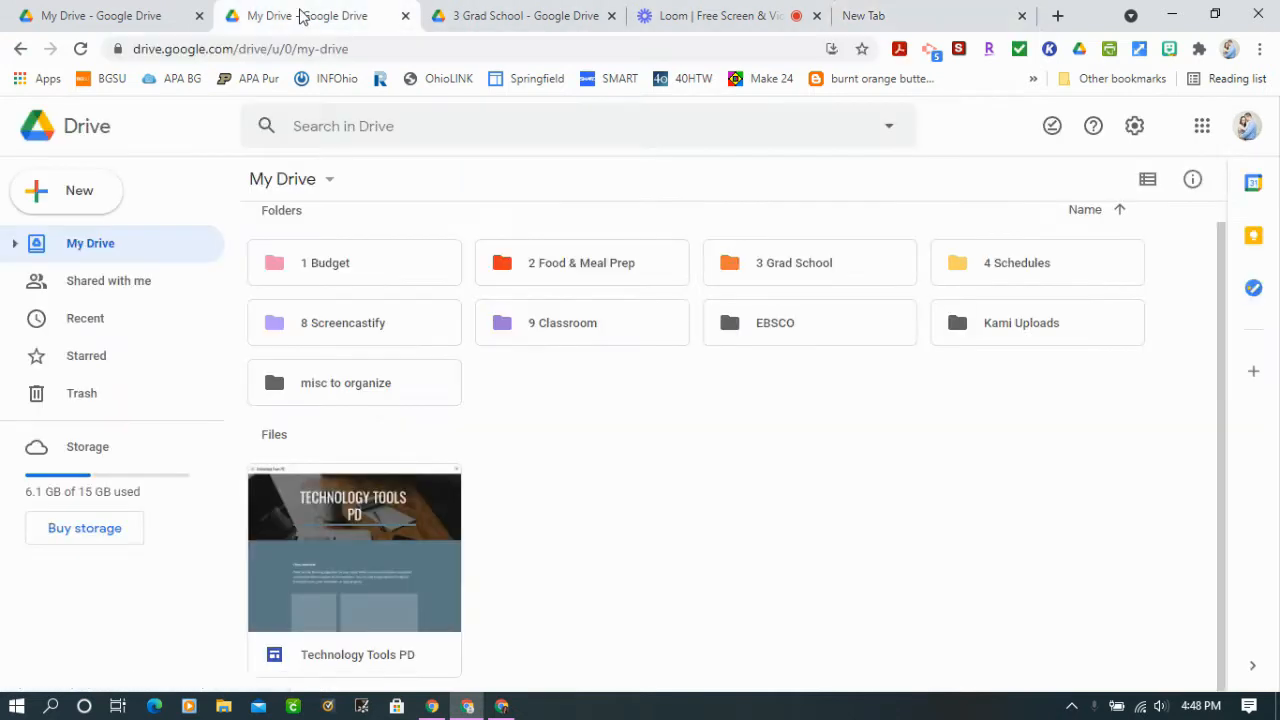
click(66, 200)
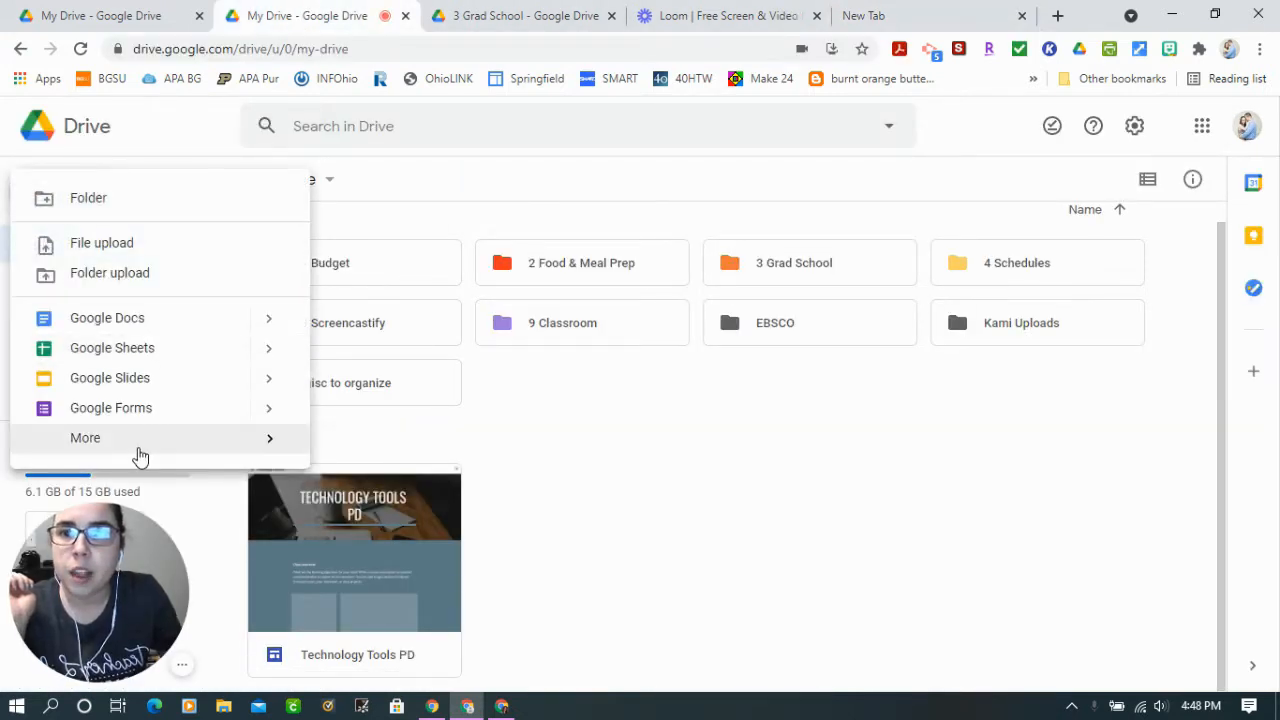
mouse_move(137, 446)
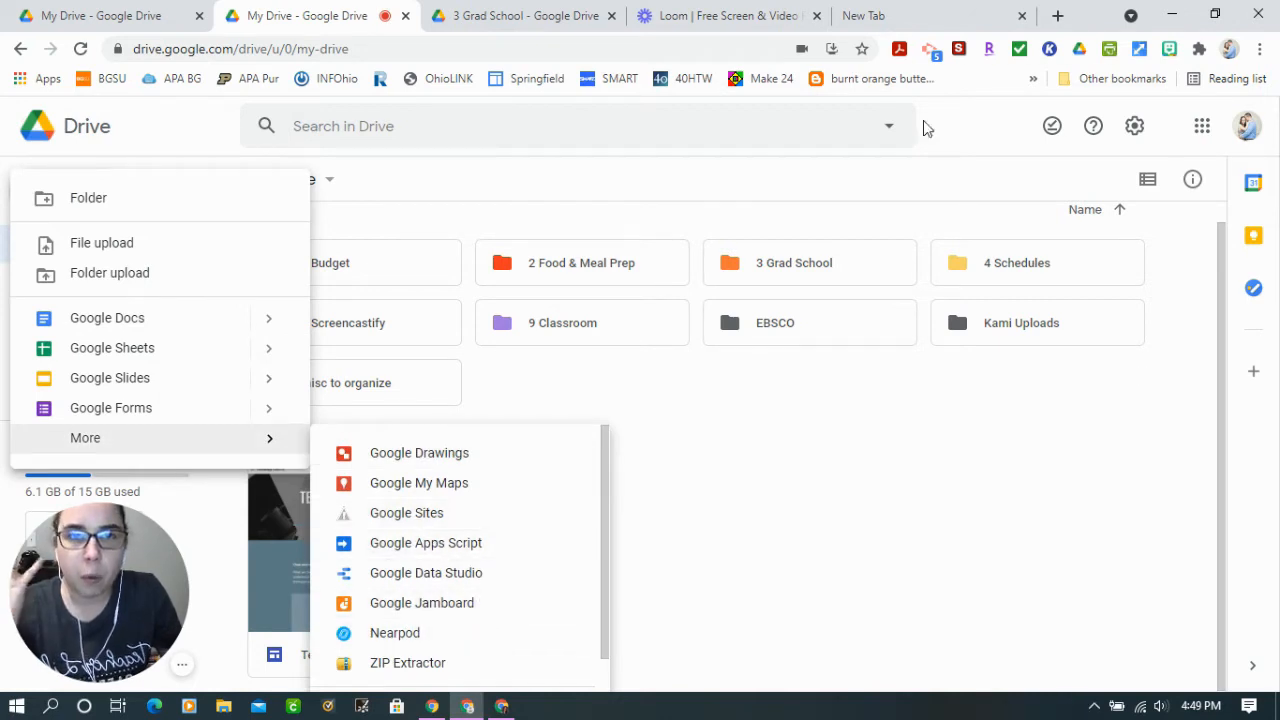
Step: Launch Google Jamboard from the Google apps list on the blank new tab page
click(952, 20)
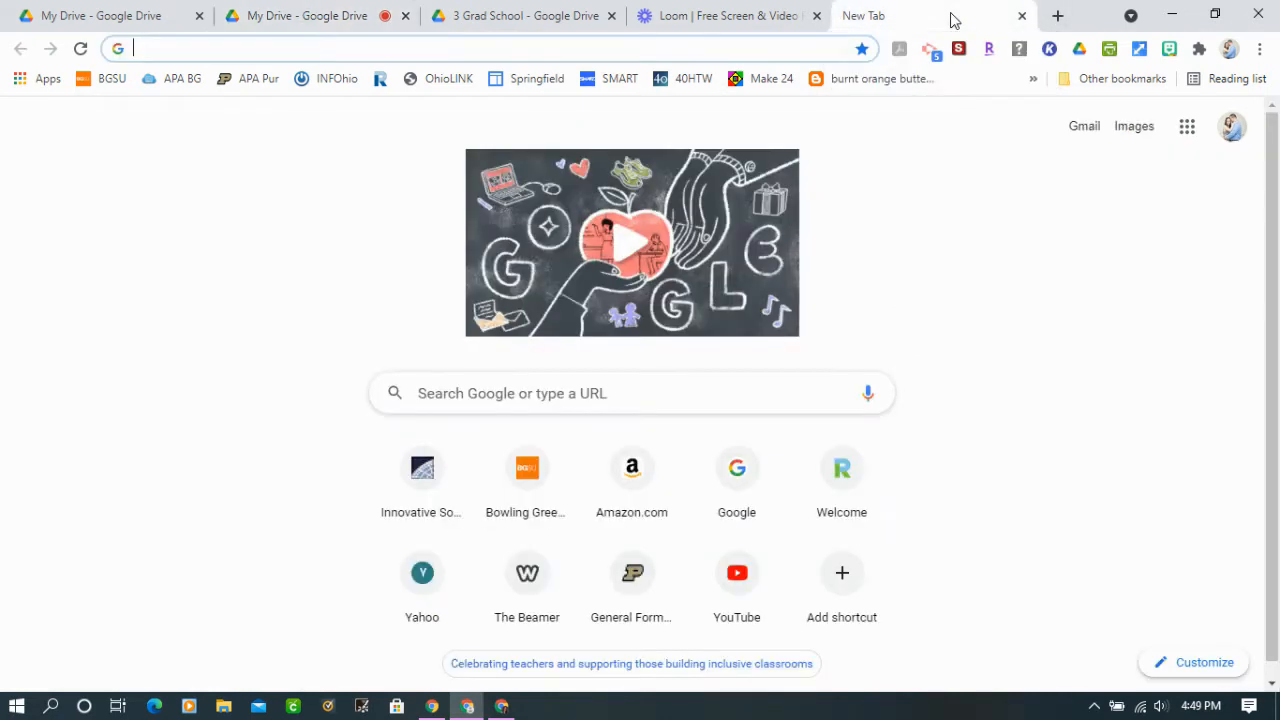
click(1187, 126)
scroll(1180, 370, down, 3)
scroll(1176, 415, down, 2)
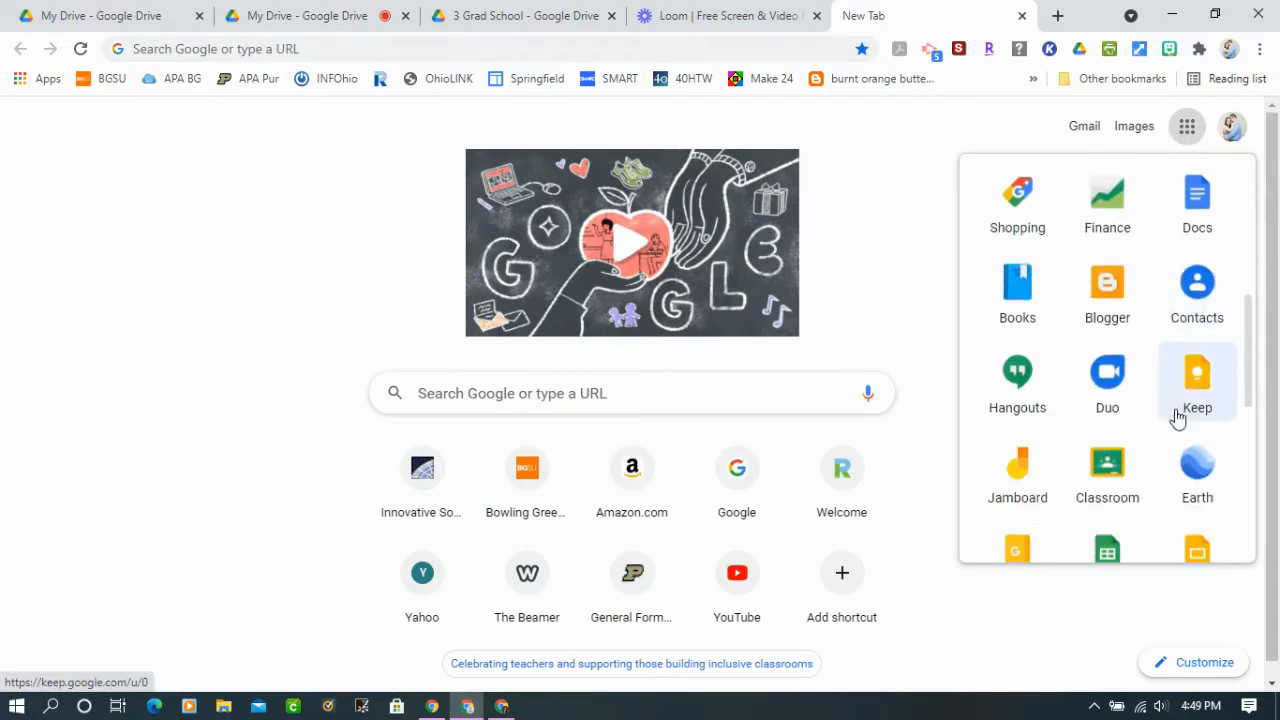
click(1015, 386)
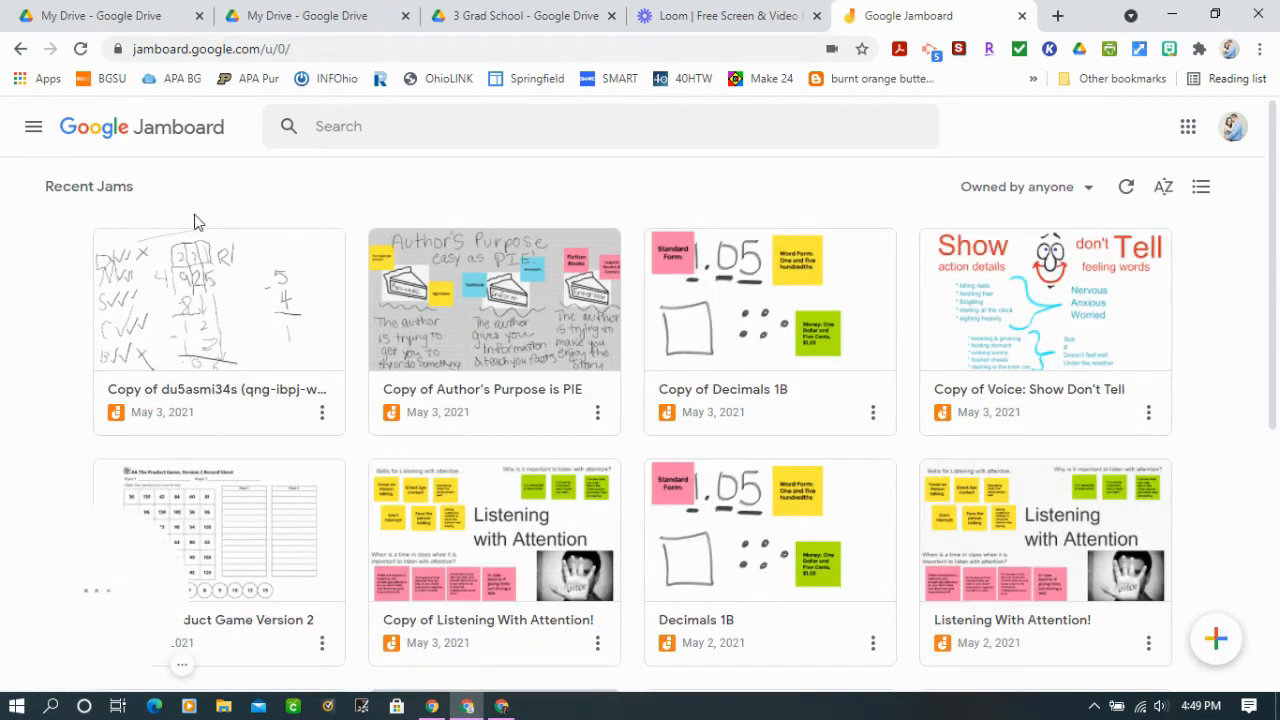
Step: Look through the recent jams and create a new blank jam
scroll(452, 506, down, 2)
scroll(455, 508, down, 4)
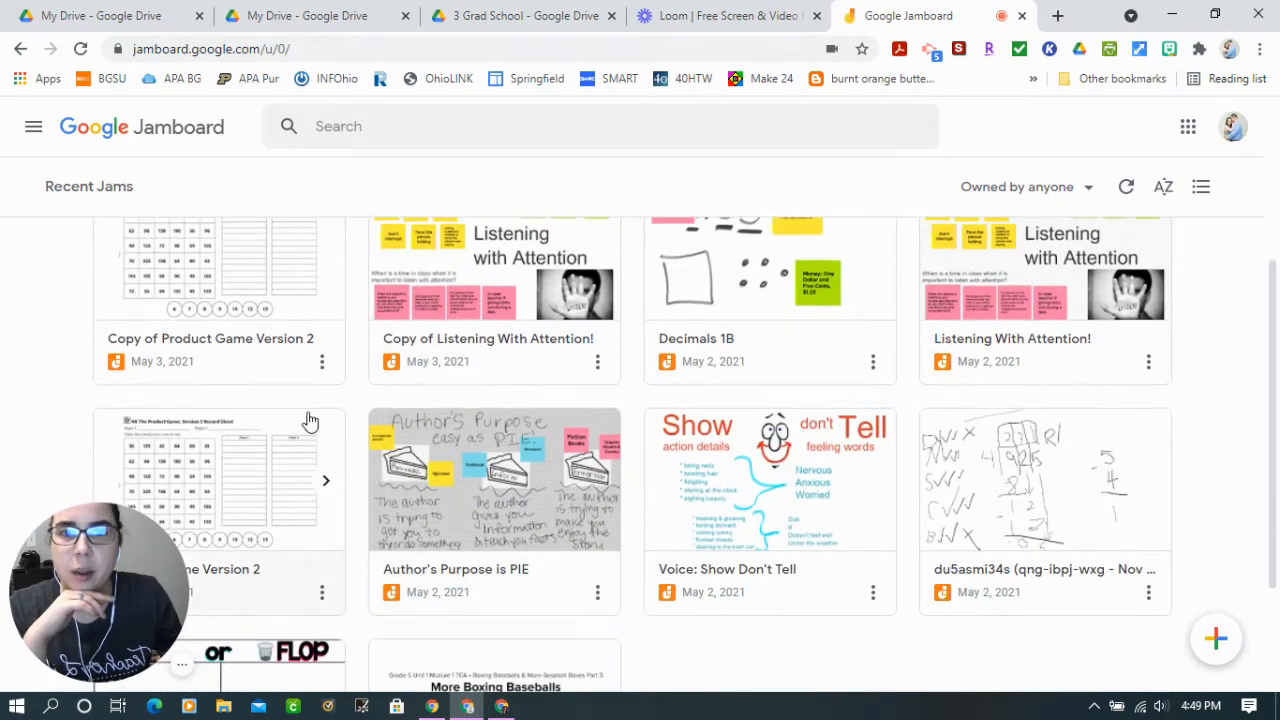
scroll(641, 566, up, 6)
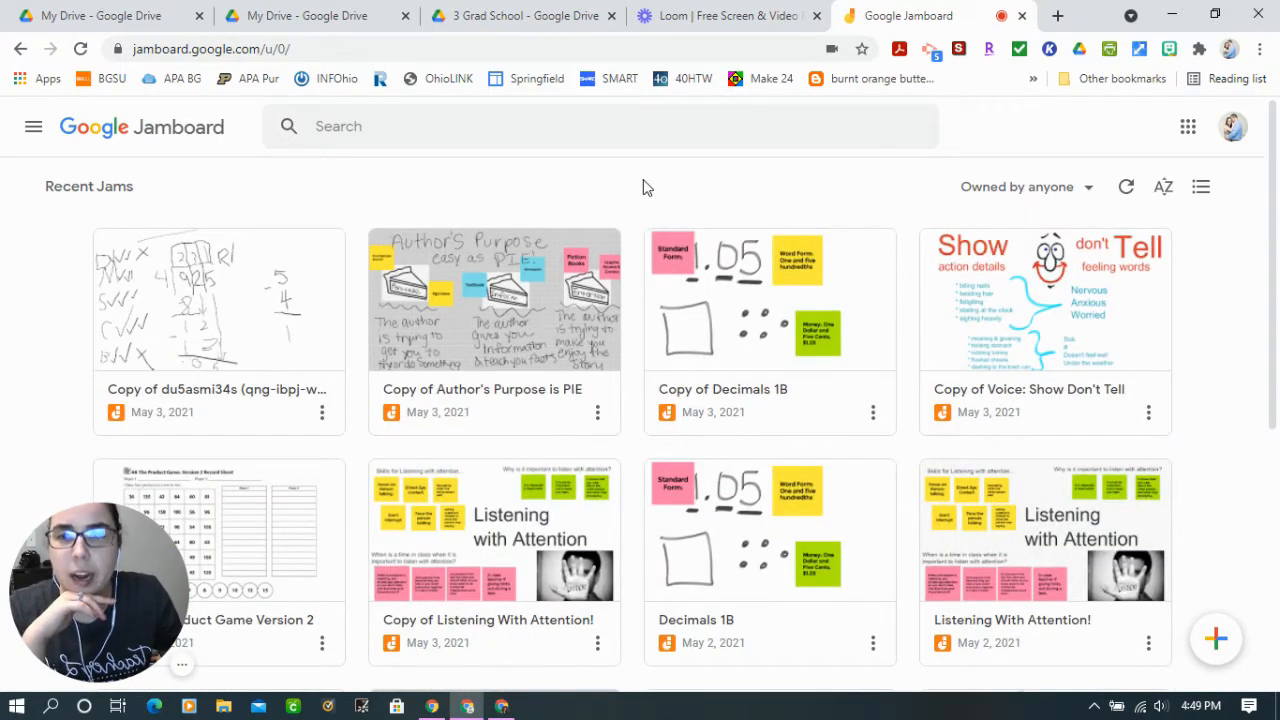
click(1218, 642)
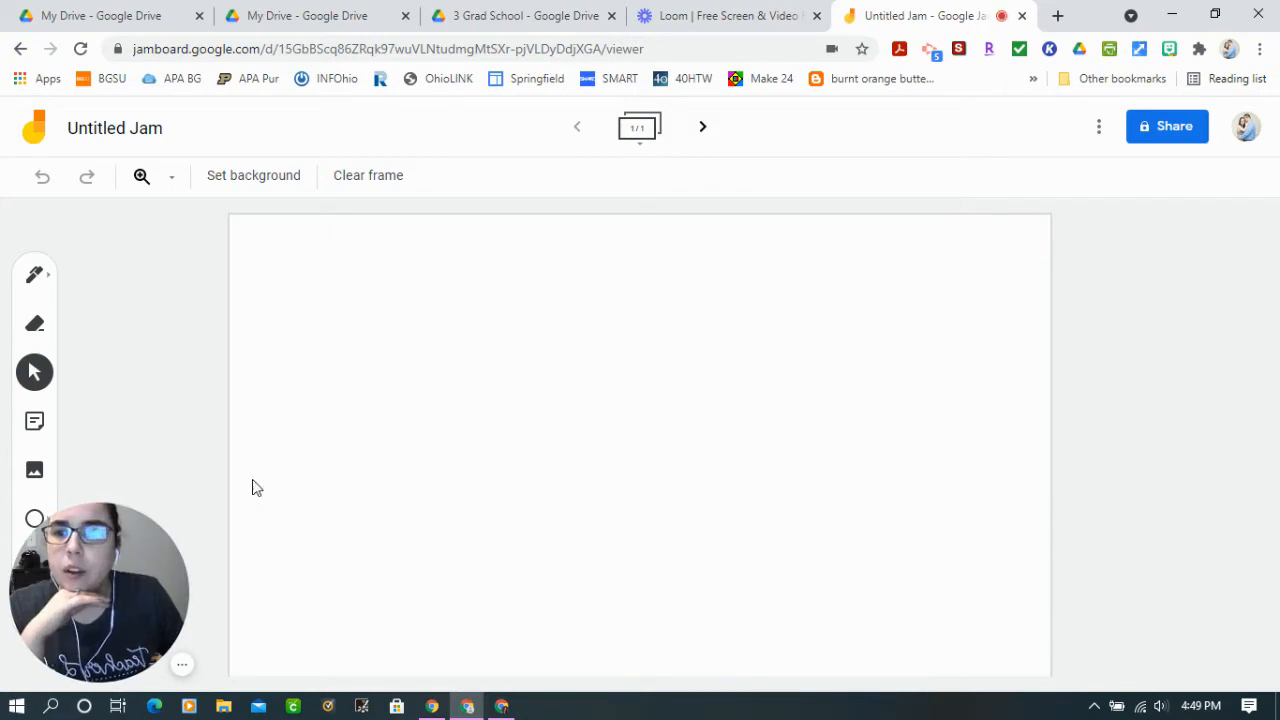
Step: Rename the untitled jam as Frayer Model Rotation
drag(127, 563, 1187, 568)
click(82, 132)
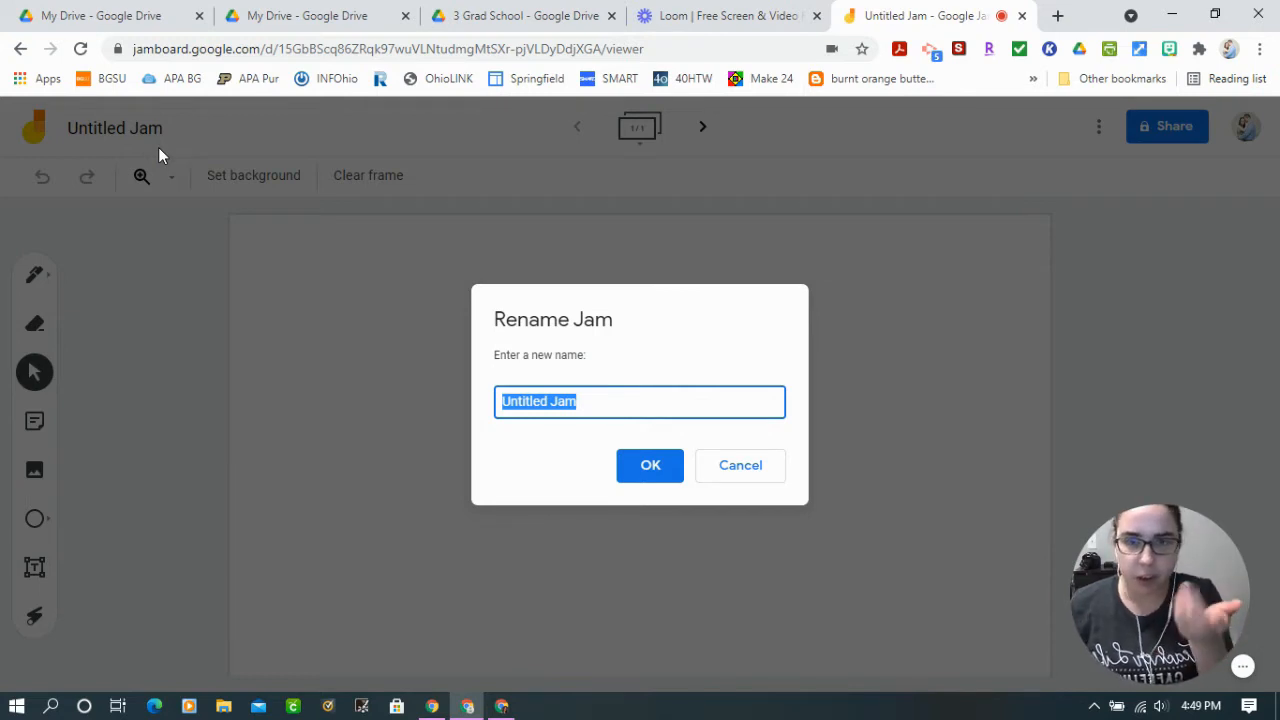
text(Frayer Model Rotation)
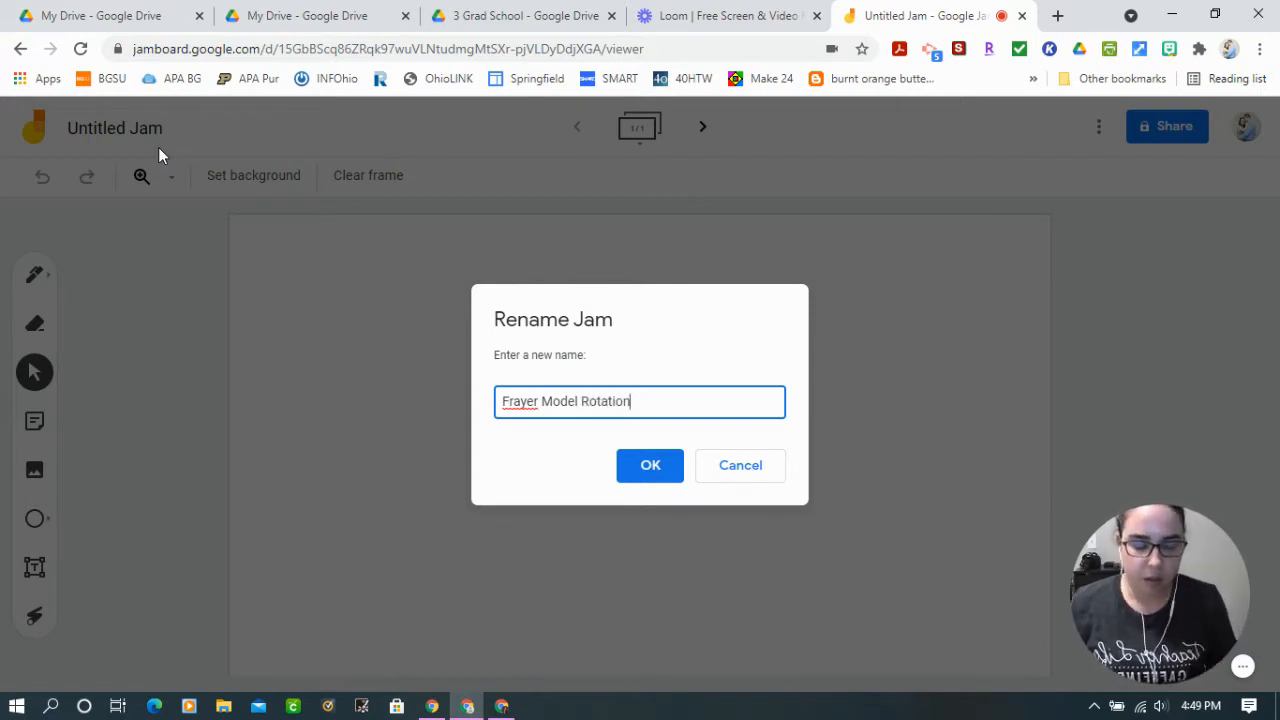
click(655, 472)
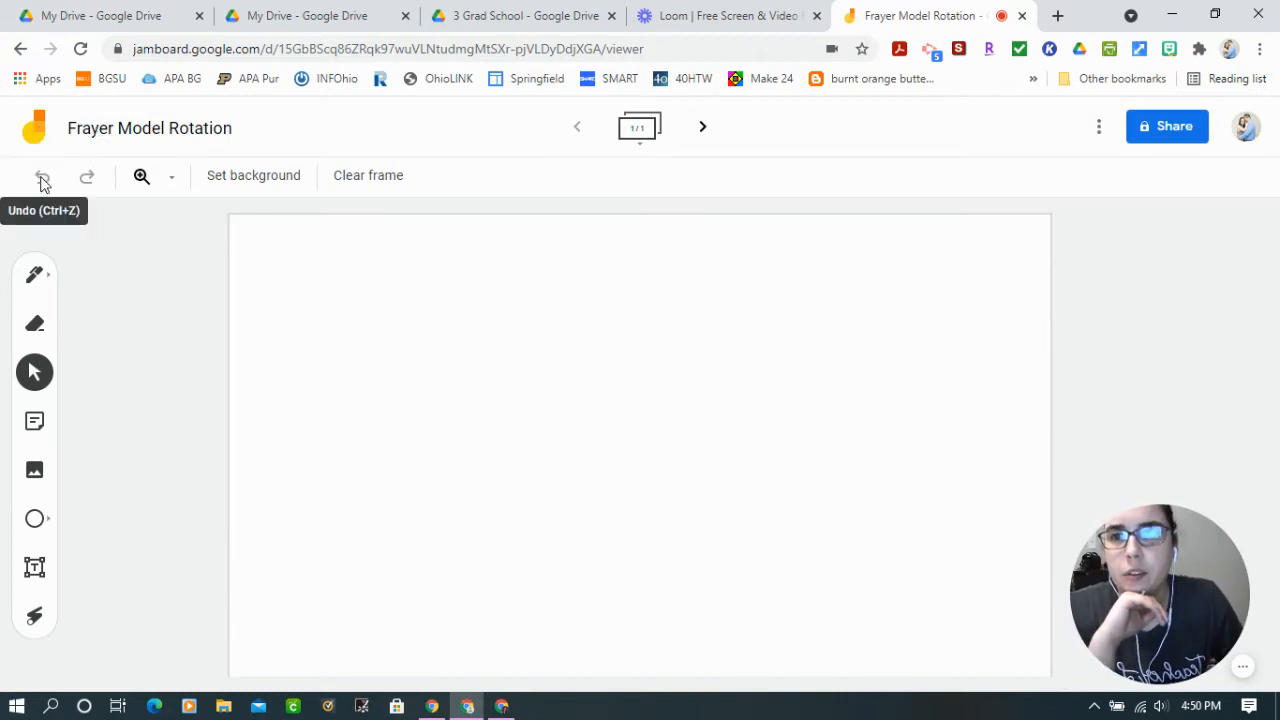
Step: Zoom the frame to 100% and return it to the Fit zoom level
click(171, 177)
click(210, 307)
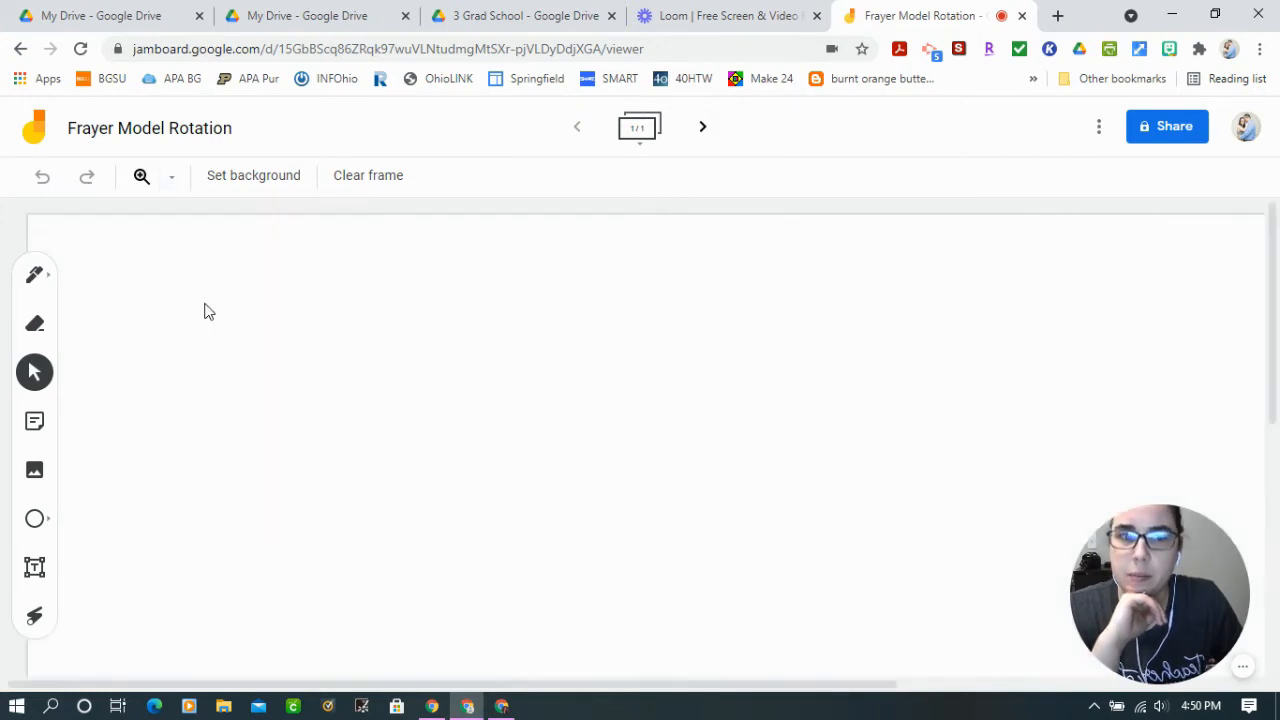
click(172, 180)
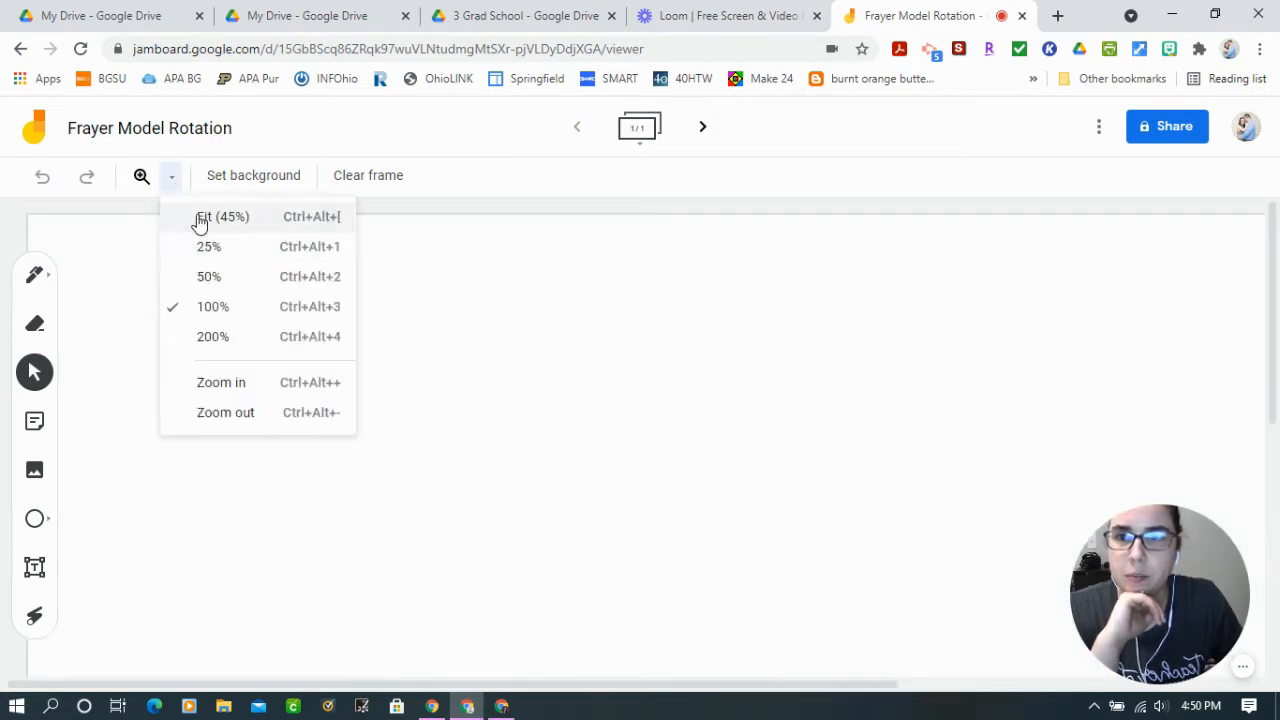
click(197, 220)
Step: Try the dotted, lined, blue-grid and gray-grid backgrounds on the frame one after another
click(240, 185)
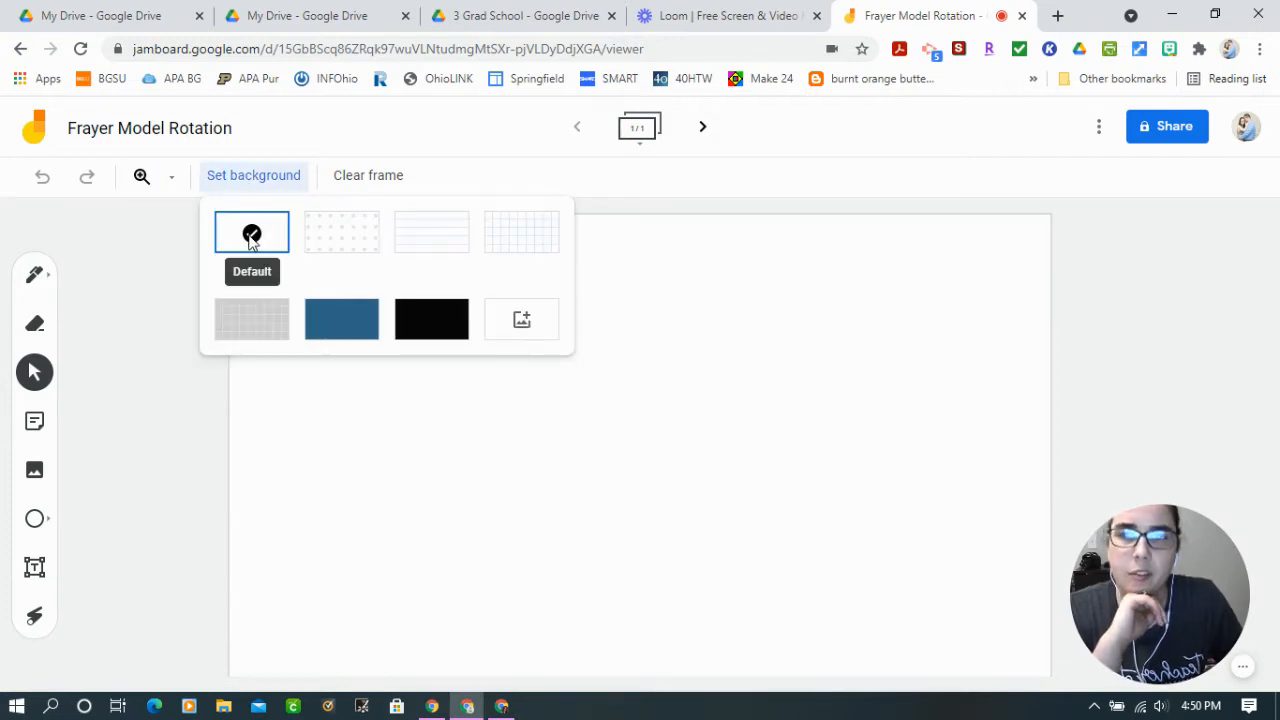
click(343, 241)
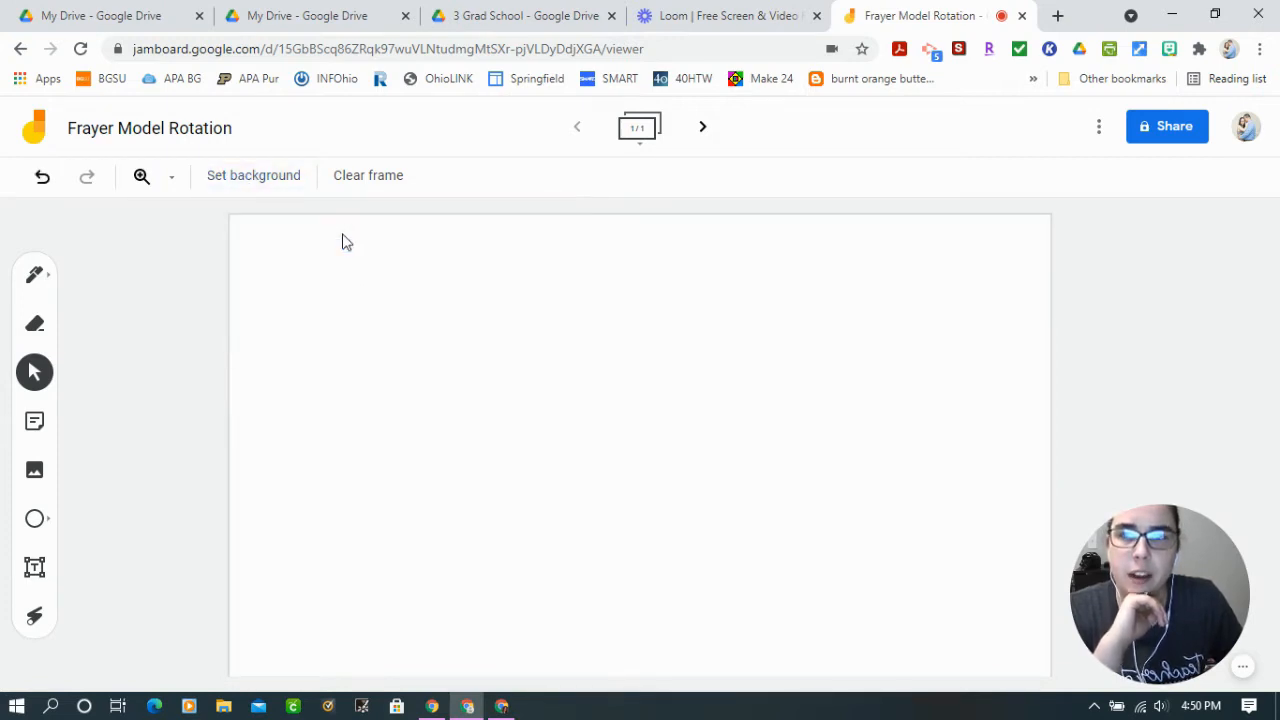
click(243, 185)
click(447, 235)
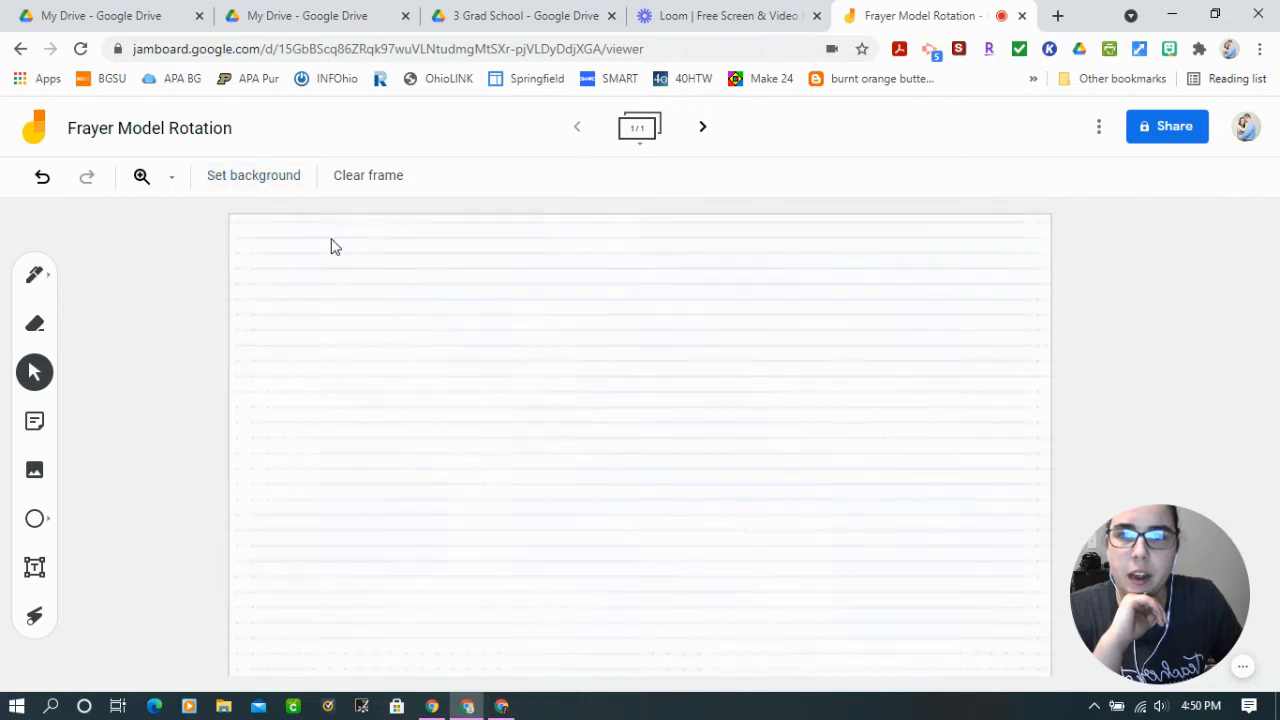
click(245, 173)
click(531, 238)
click(260, 177)
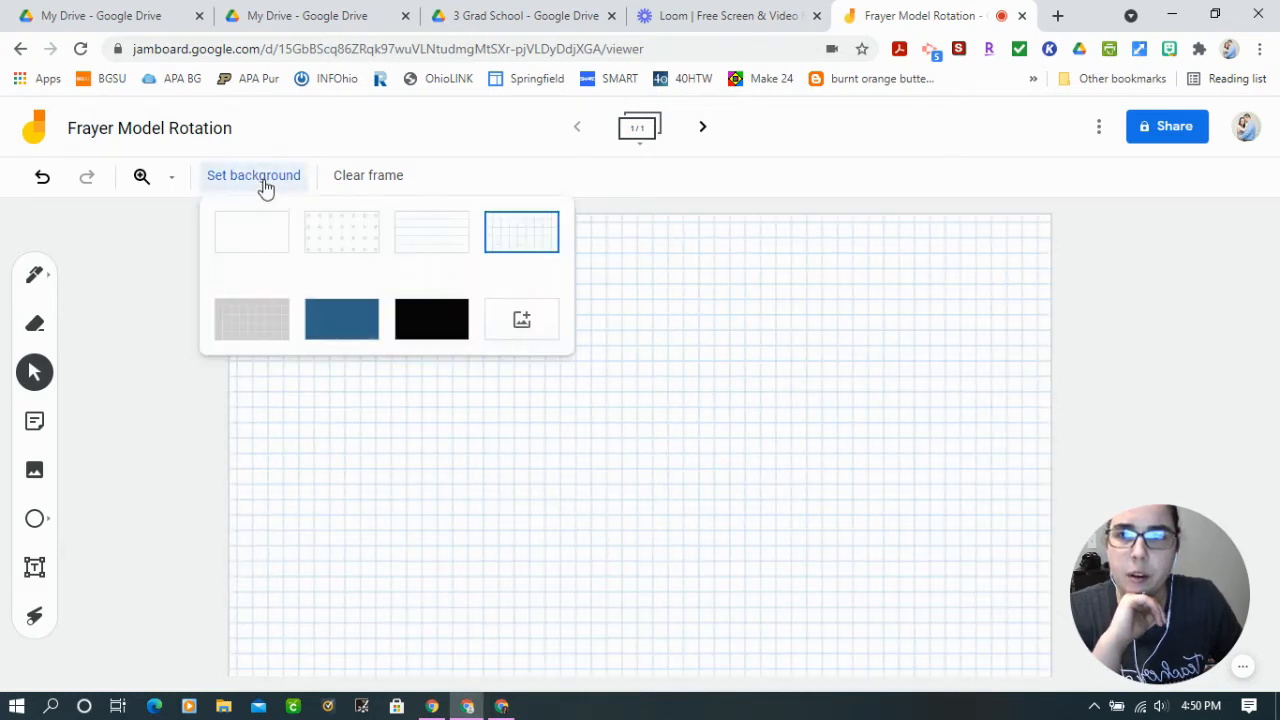
click(281, 340)
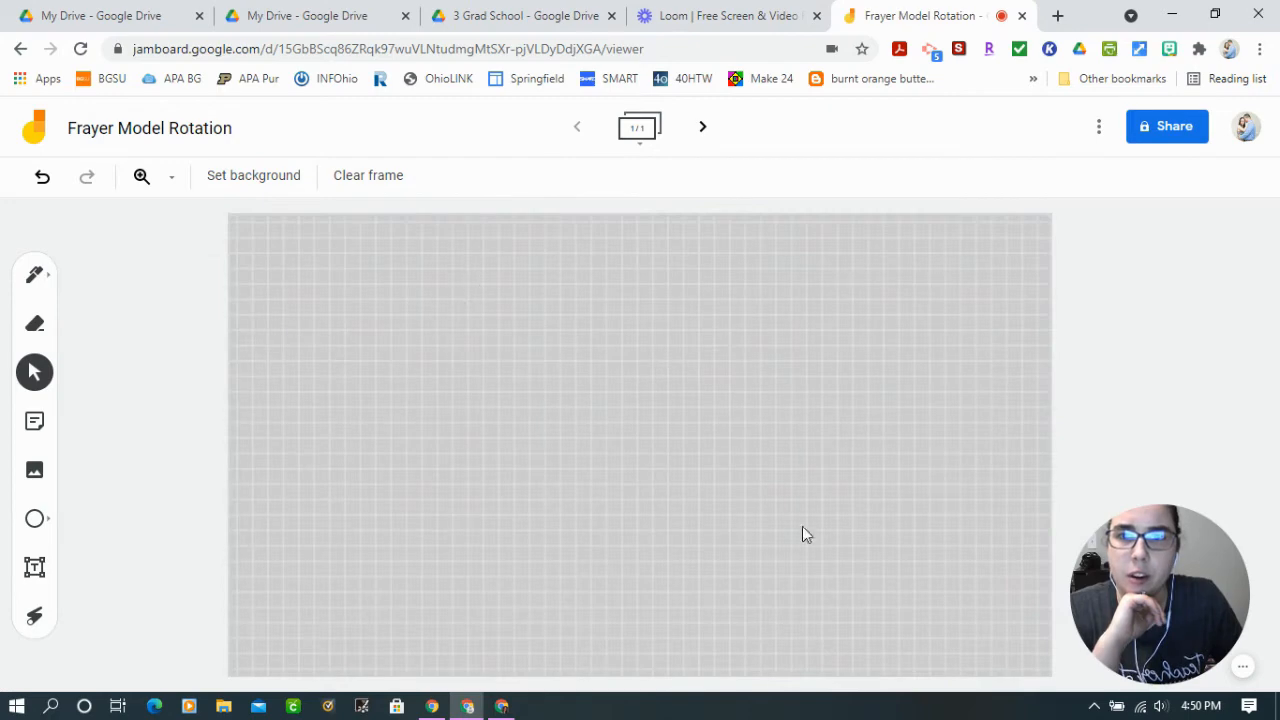
Step: Try the solid blue and solid black backgrounds on the frame
click(248, 175)
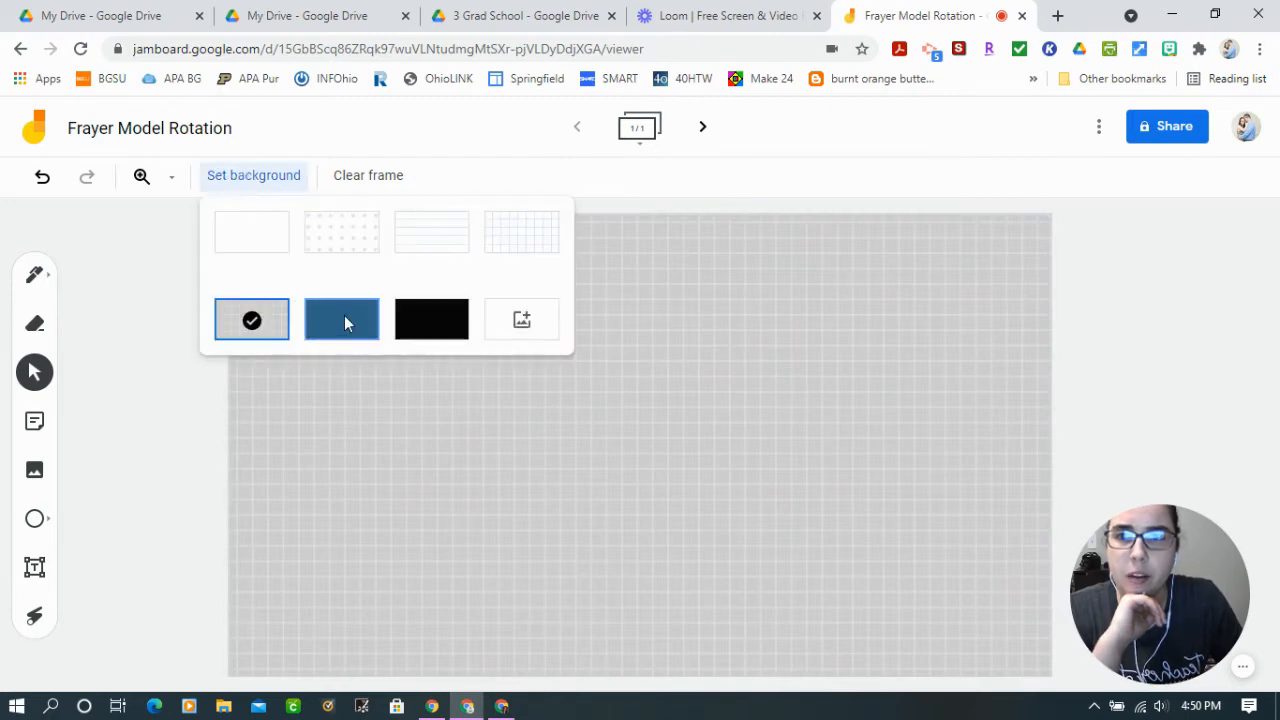
click(344, 321)
click(248, 175)
click(432, 363)
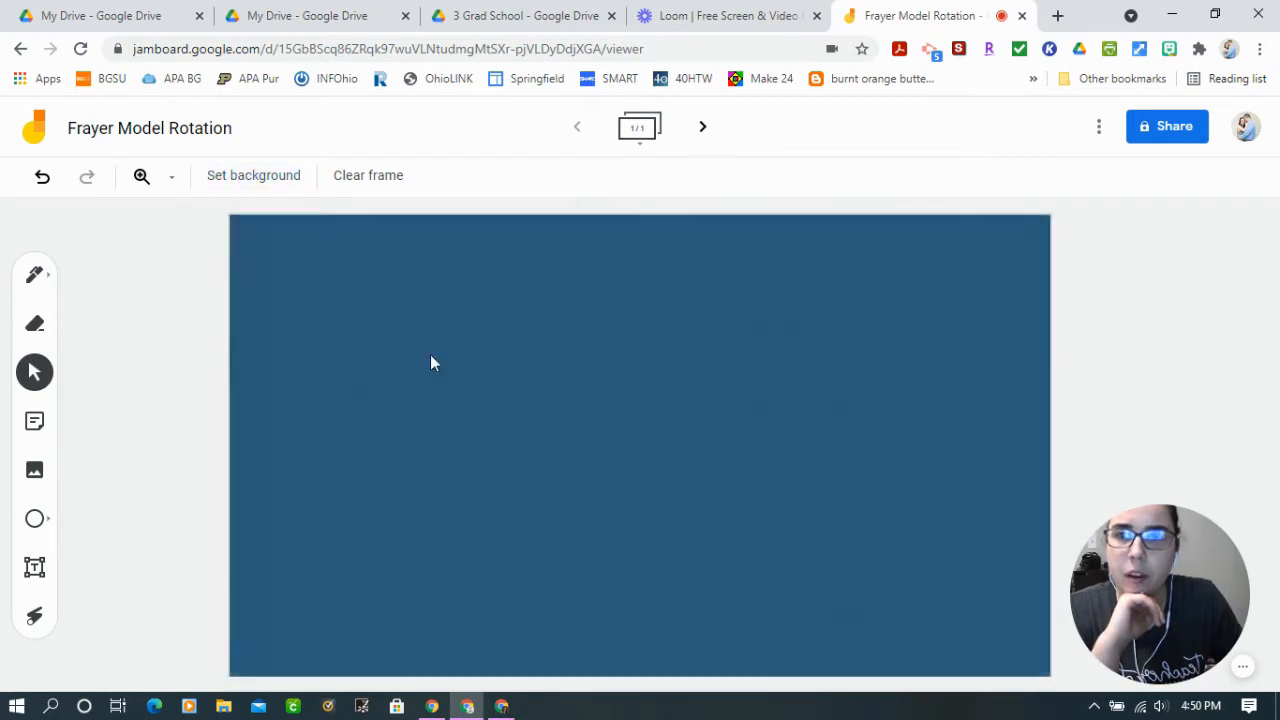
Step: View the source options for a custom background image, and close the file selection without choosing one
click(254, 177)
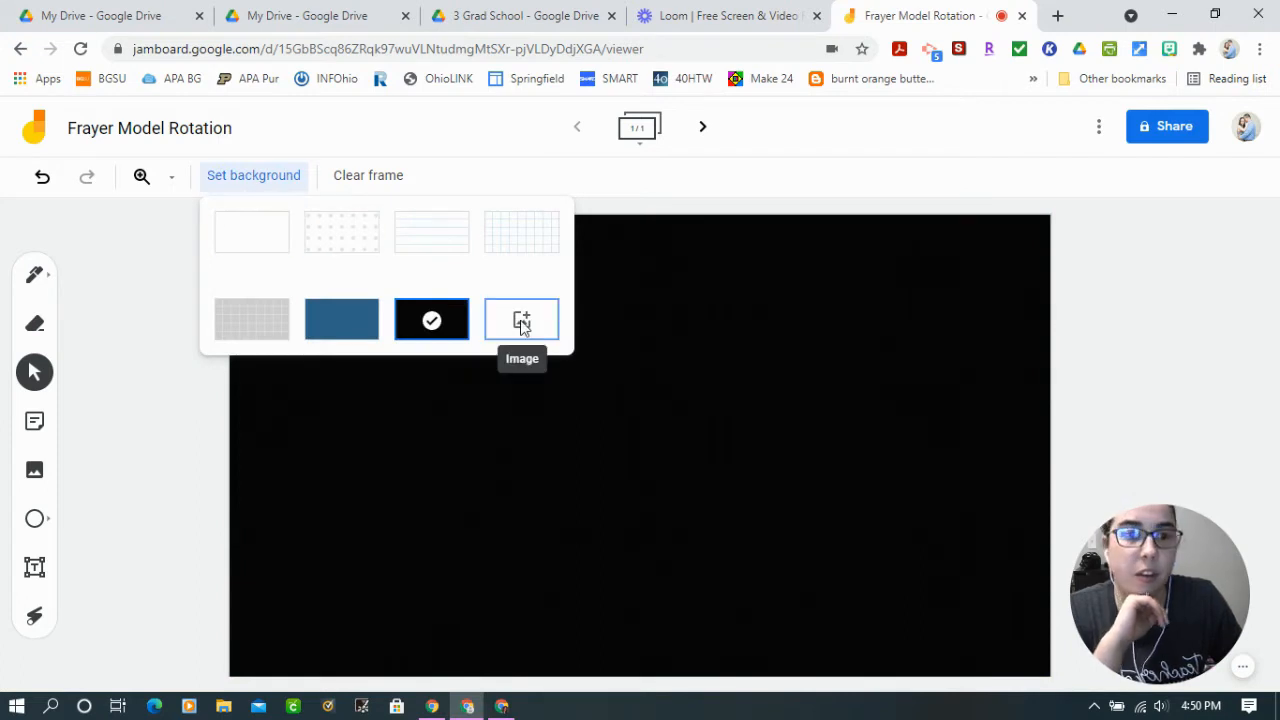
click(522, 325)
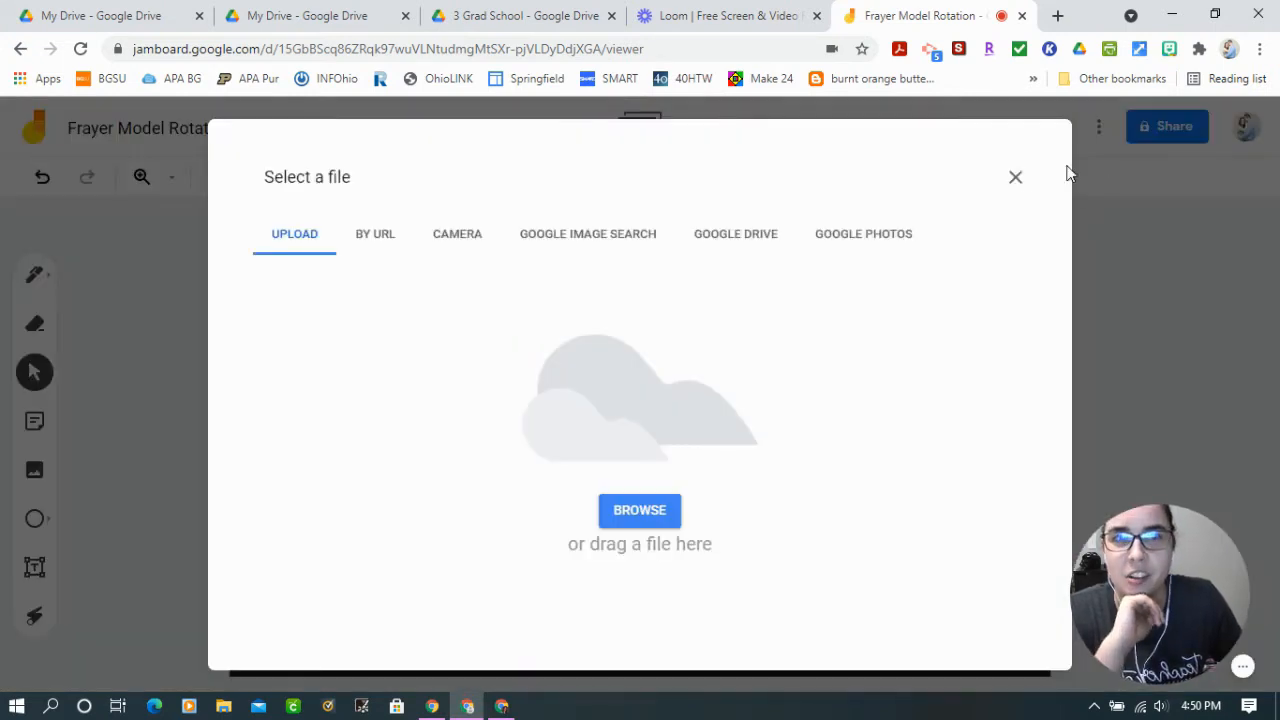
click(1022, 178)
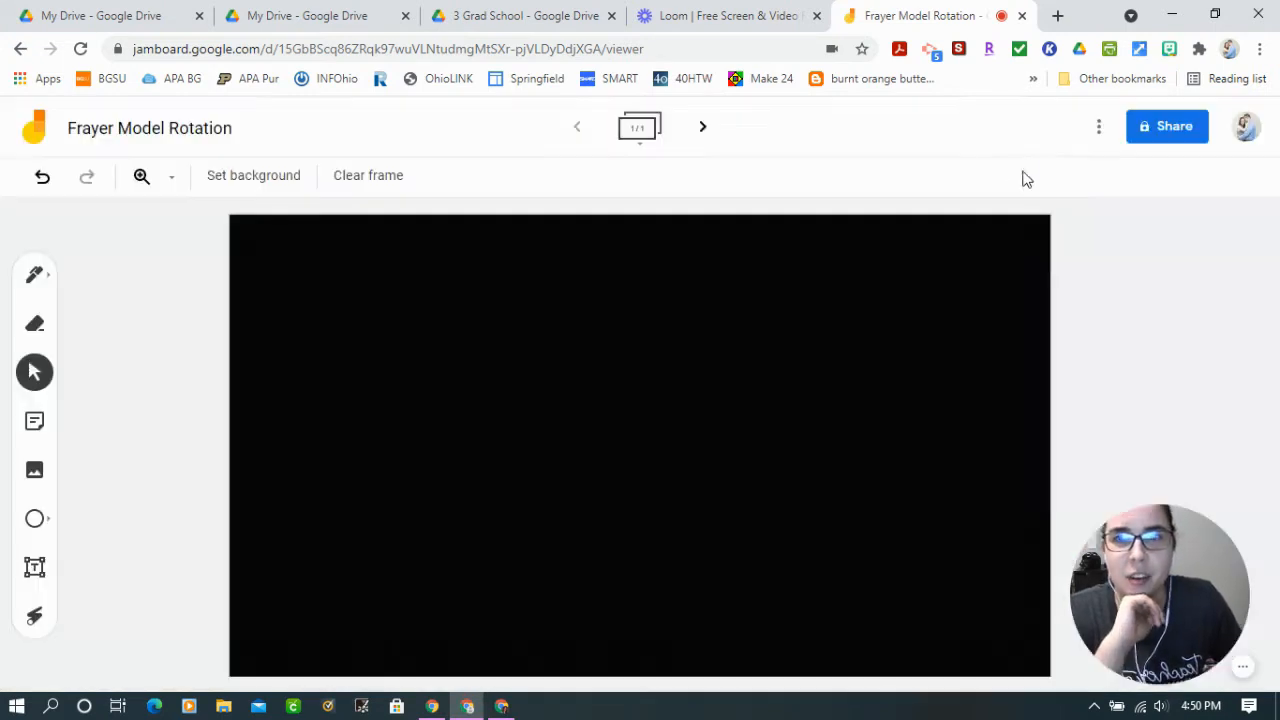
Step: Clear the frame and set its background to the Default plain white one
click(388, 189)
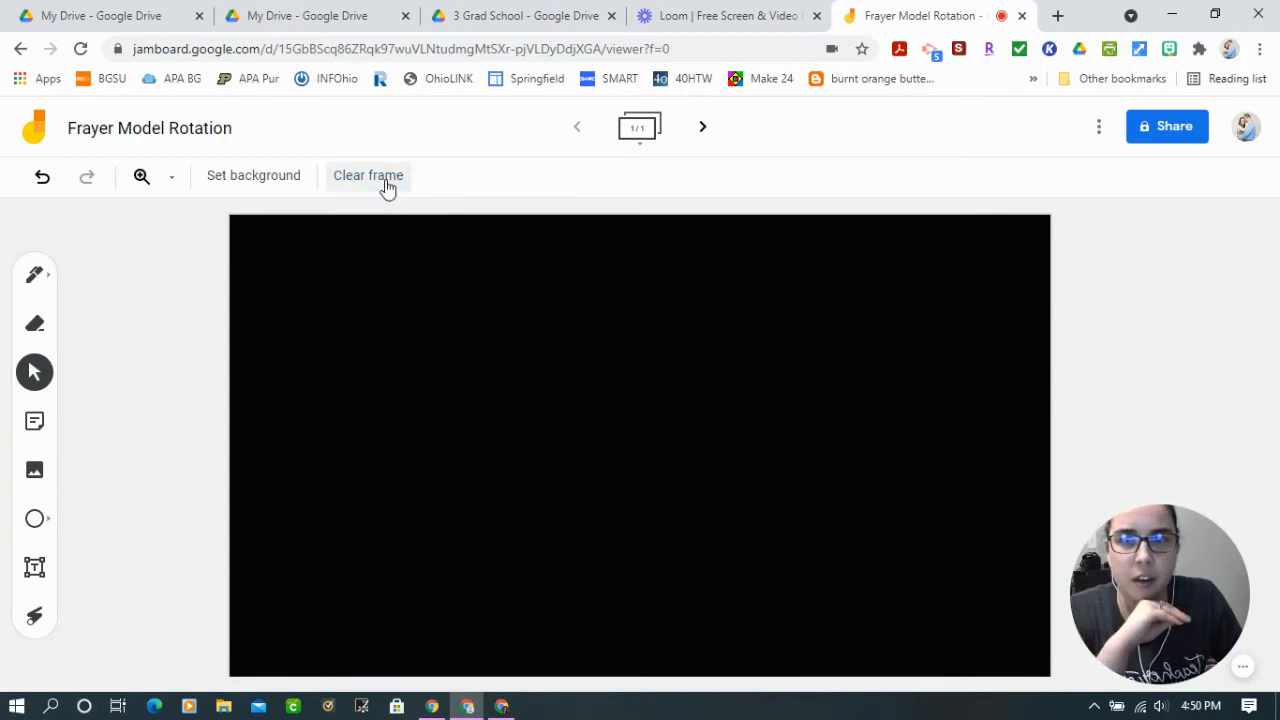
click(280, 182)
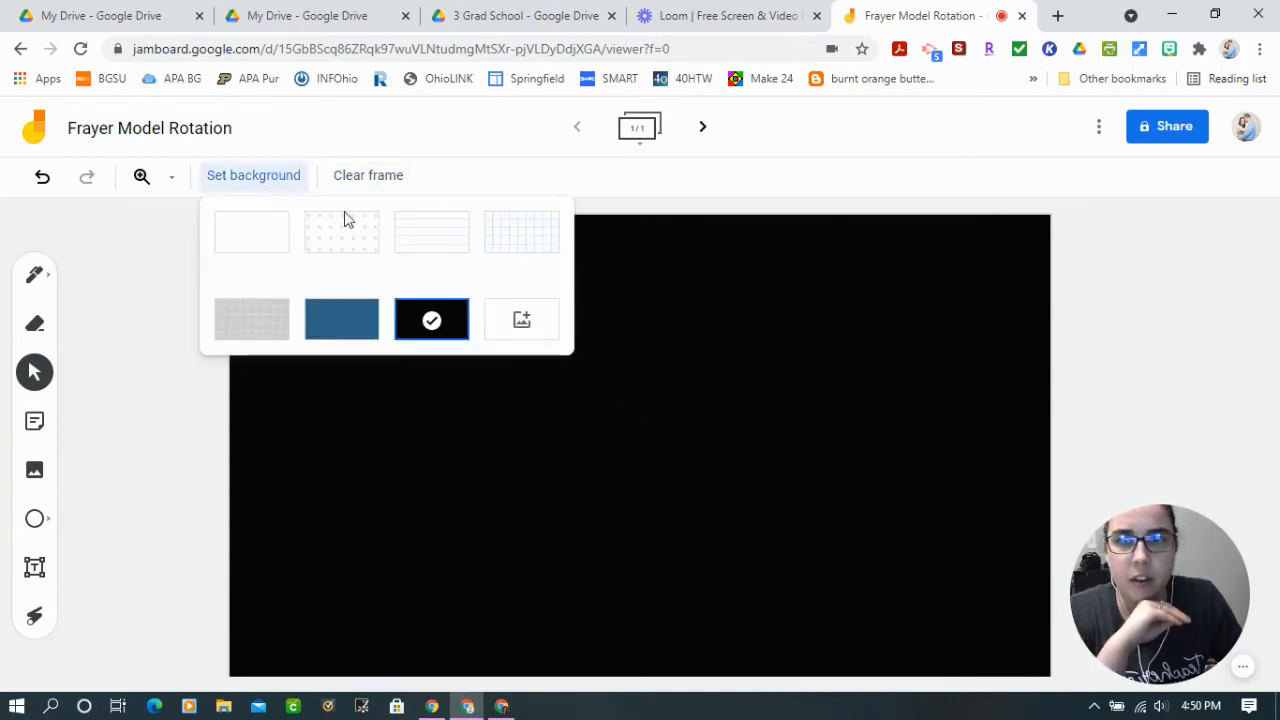
click(252, 233)
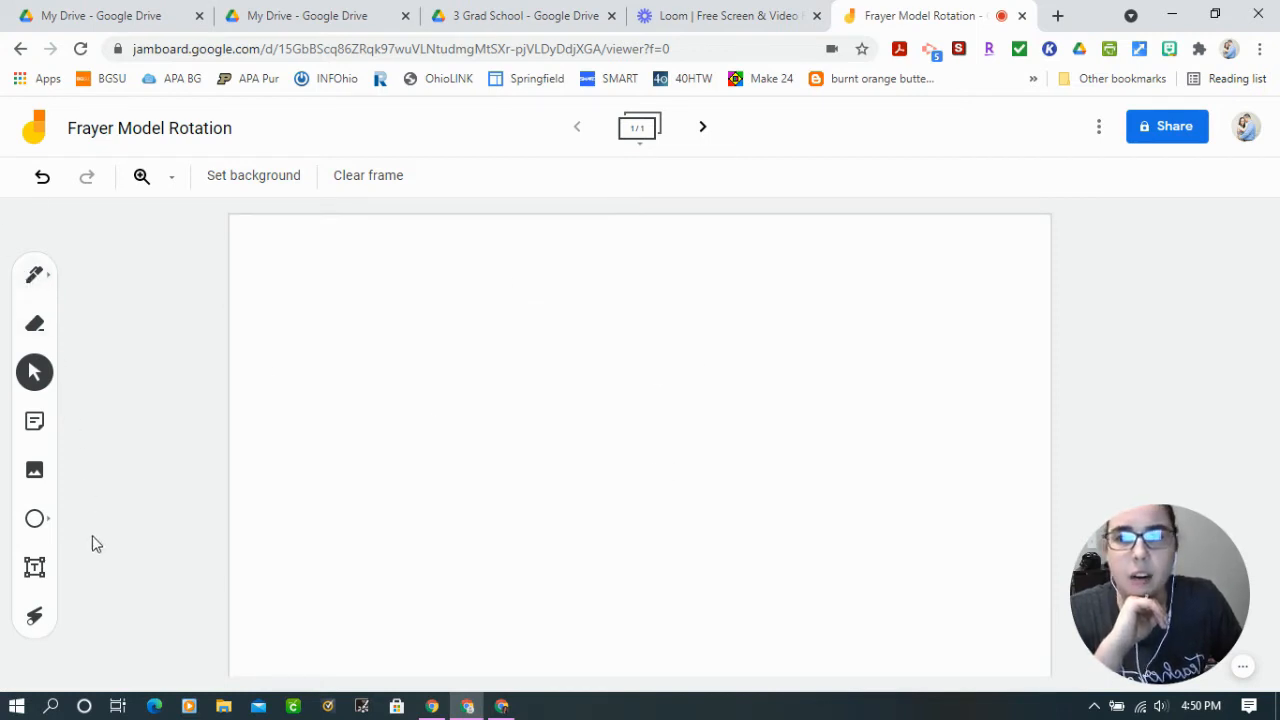
Step: Try the marker and highlighter drawing tools, and draw a freehand scribble across the middle of the frame with the yellow brush
click(44, 286)
click(44, 286)
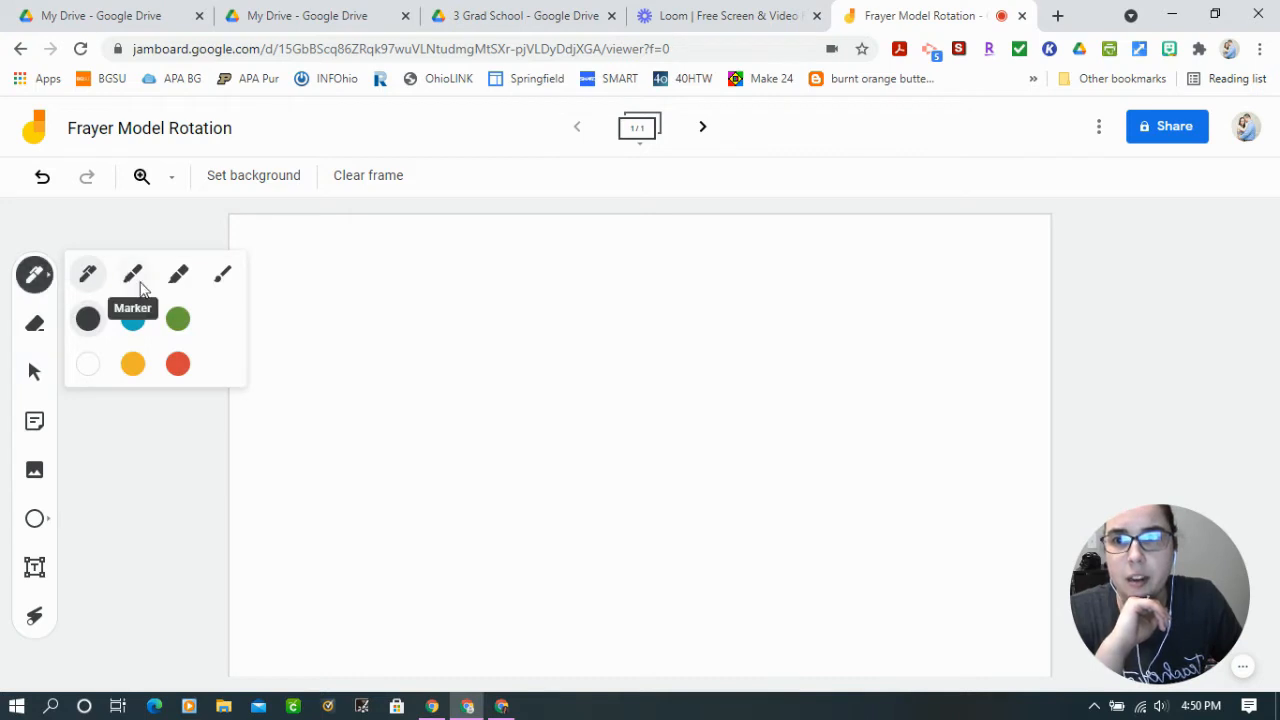
click(132, 280)
click(176, 280)
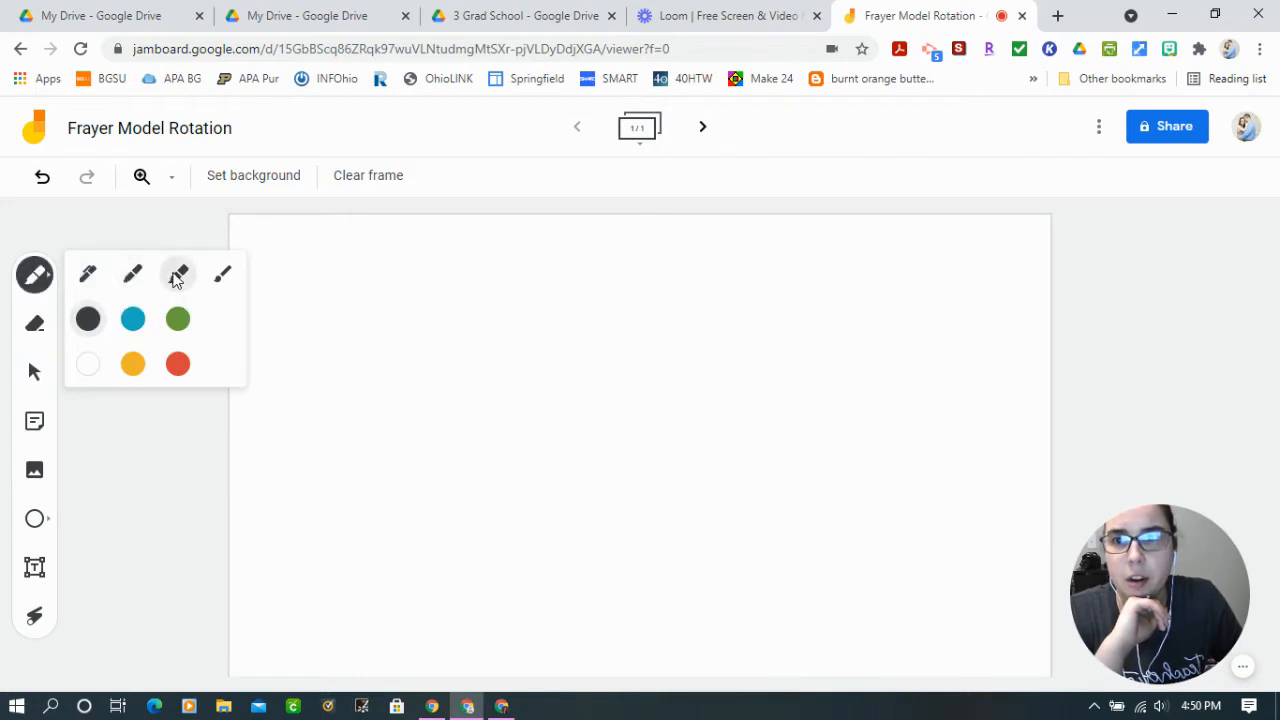
click(226, 276)
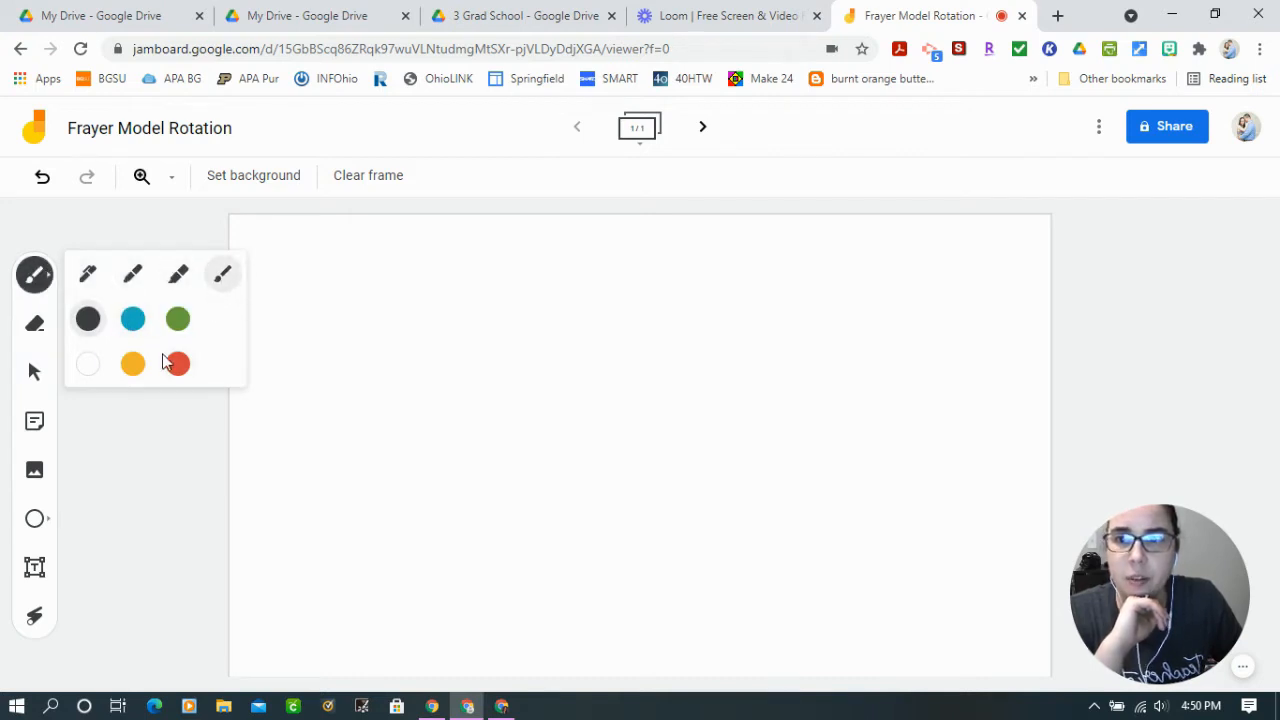
click(132, 363)
mouse_move(460, 251)
mouse_down()
mouse_move(512, 428)
mouse_move(331, 420)
mouse_move(860, 354)
mouse_move(915, 445)
mouse_up()
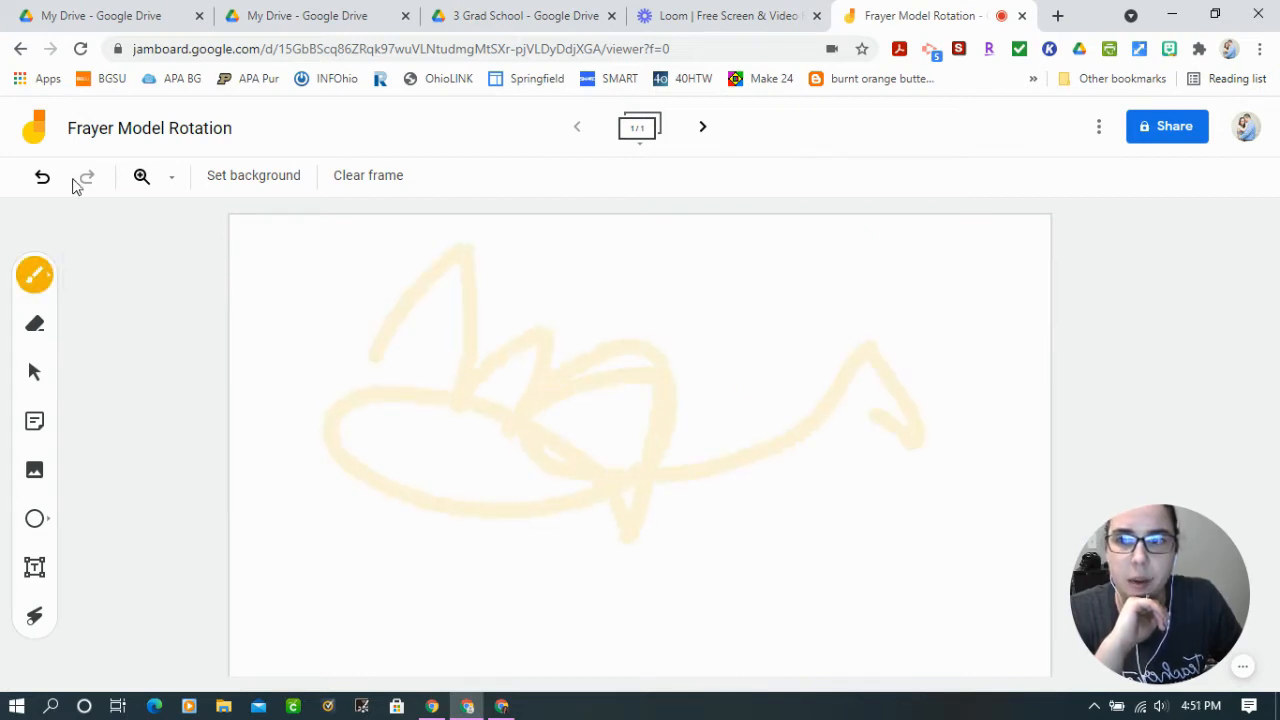
Step: Draw freehand zigzag lines in yellow across the frame with the marker, and add another yellow scribble with the pen
click(50, 288)
click(131, 272)
mouse_move(314, 340)
mouse_down()
mouse_move(418, 256)
mouse_move(611, 509)
mouse_move(716, 468)
mouse_up()
click(34, 274)
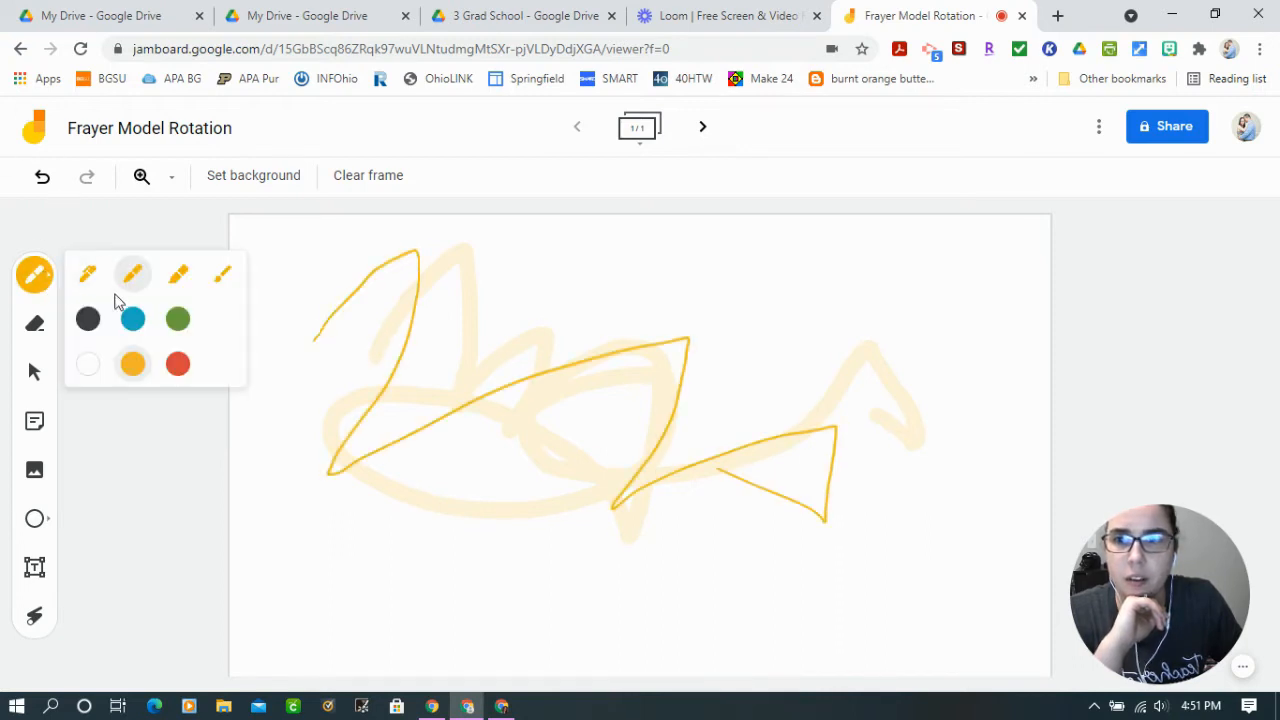
click(88, 273)
mouse_move(404, 323)
mouse_down()
mouse_move(631, 300)
mouse_move(697, 480)
mouse_move(432, 426)
mouse_up()
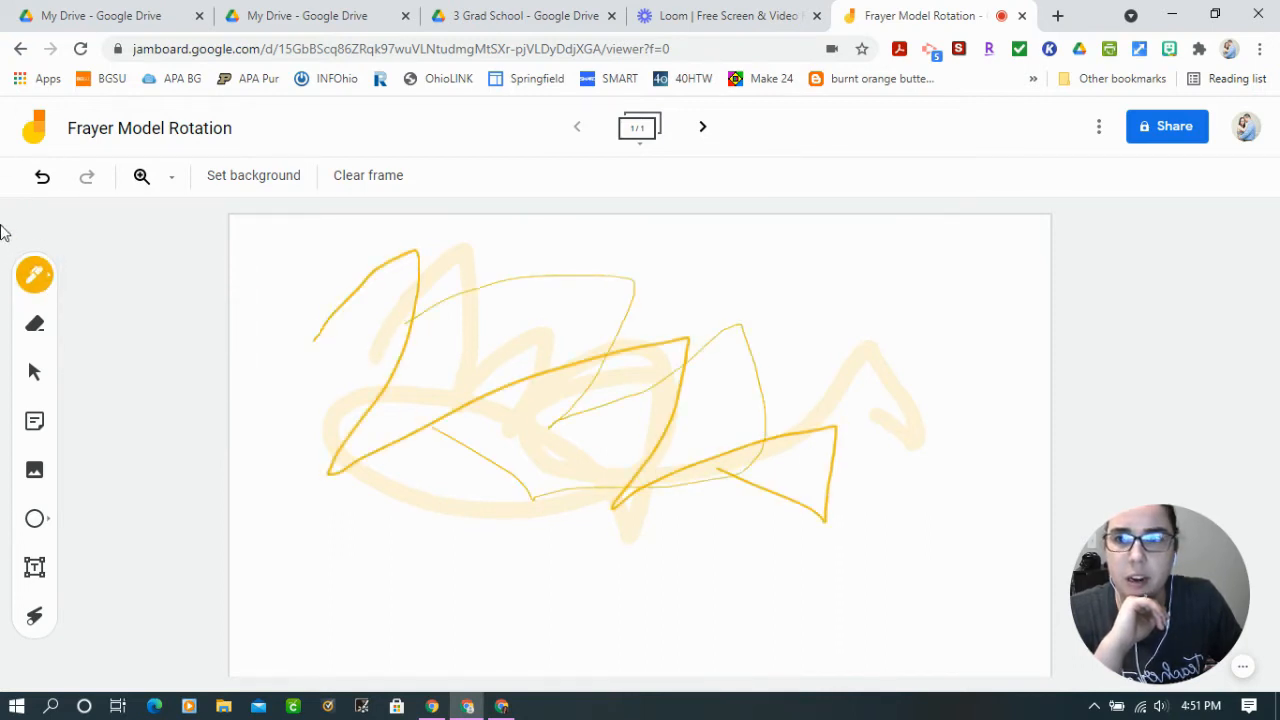
Step: Try the white pen colour, and draw a short freehand zigzag with the blue pen over the yellow scribbles
click(34, 274)
click(88, 364)
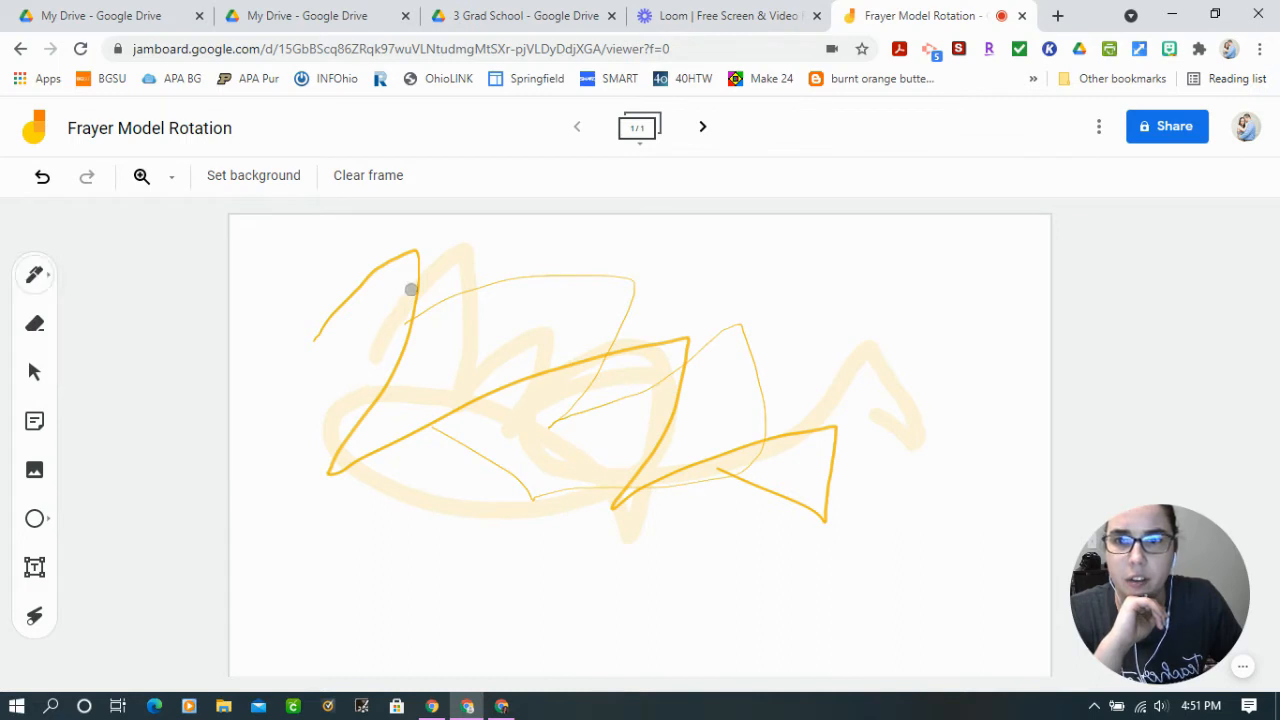
click(34, 274)
click(132, 318)
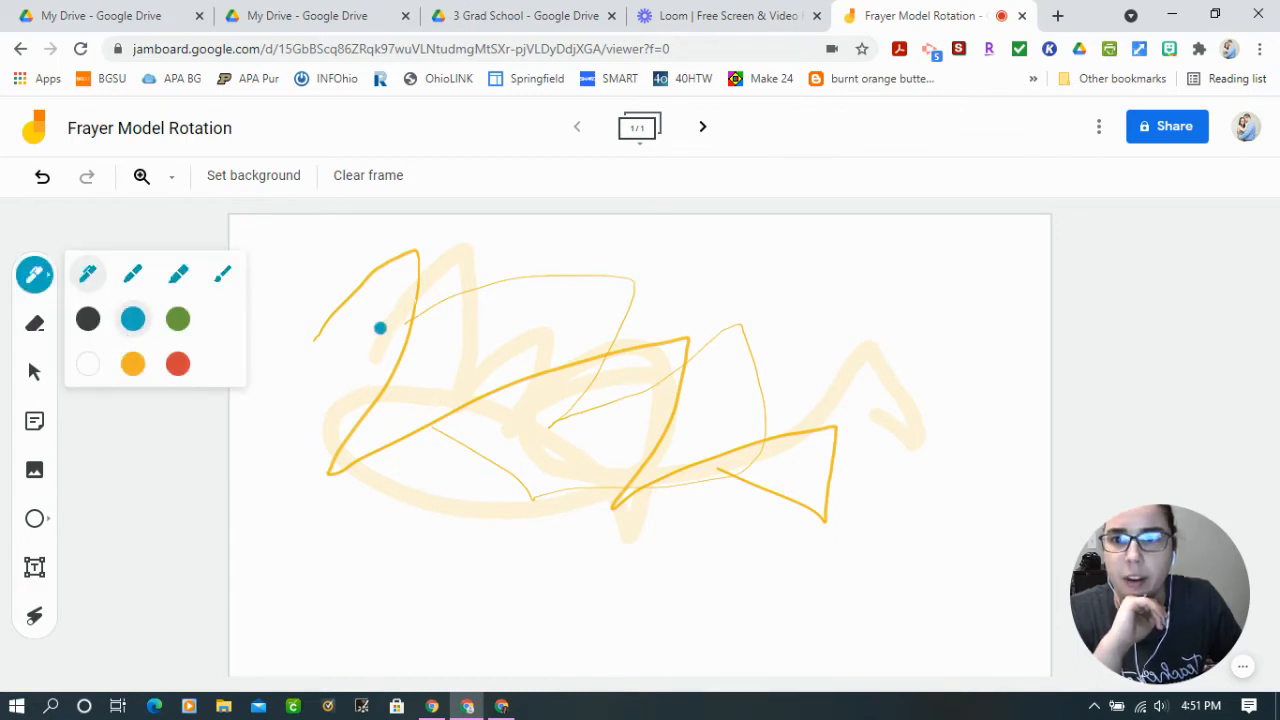
mouse_move(380, 328)
mouse_down()
mouse_move(566, 409)
mouse_move(580, 452)
mouse_up()
Step: Erase parts of the scribbles with the eraser, and clear everything else from the frame
click(42, 333)
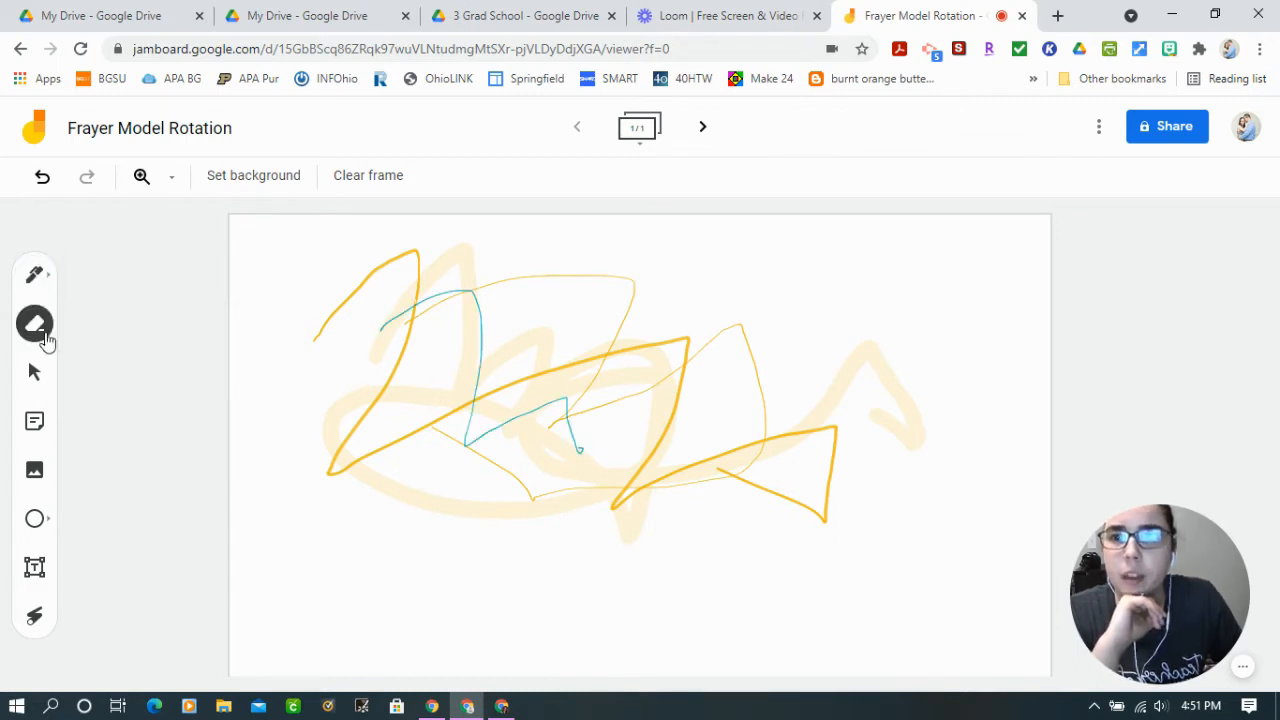
mouse_move(531, 300)
mouse_down()
mouse_move(384, 343)
mouse_move(502, 334)
mouse_move(363, 374)
mouse_move(666, 457)
mouse_move(397, 283)
mouse_move(453, 360)
mouse_up()
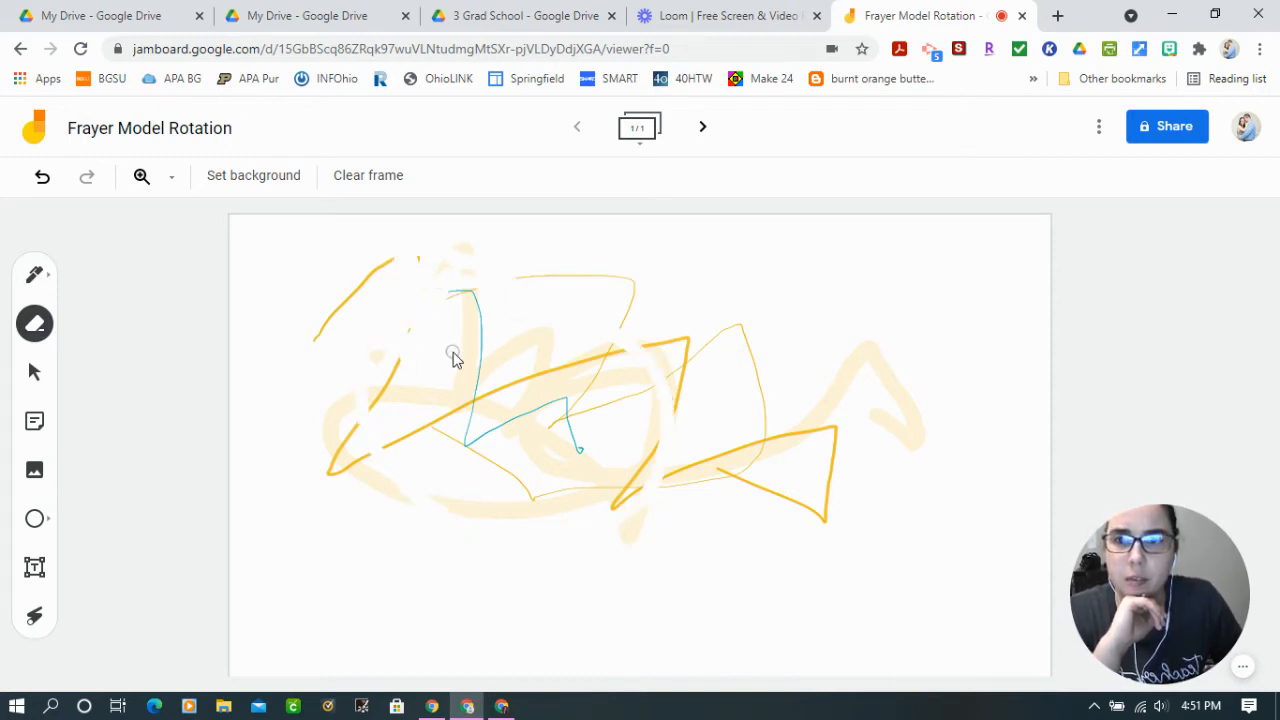
click(356, 178)
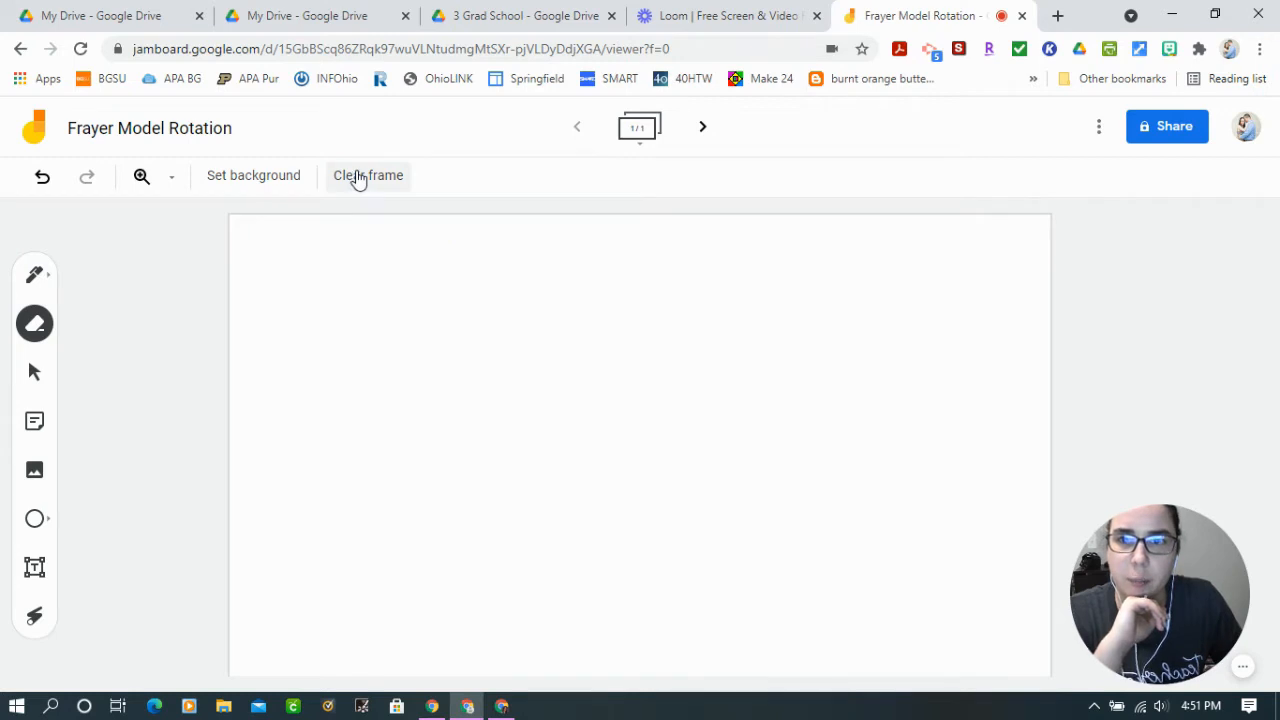
Step: Add a yellow sticky note reading "Hello Everyone" to the frame
click(36, 374)
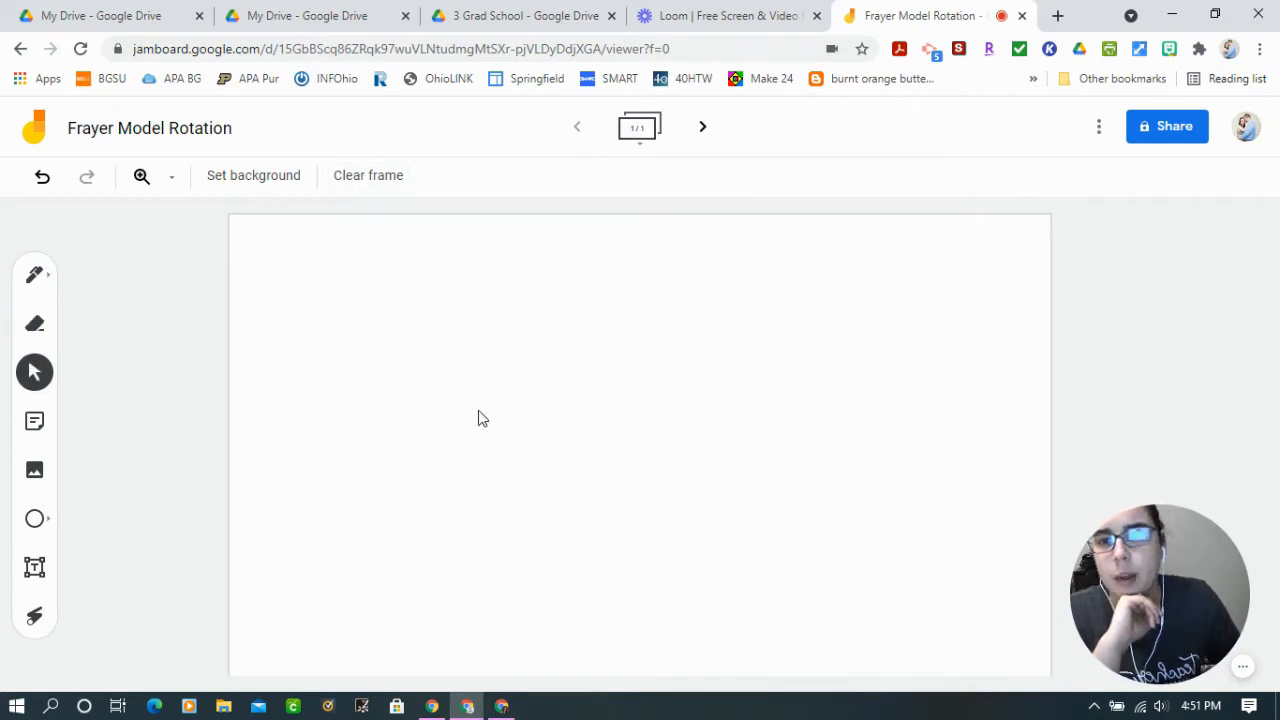
click(40, 421)
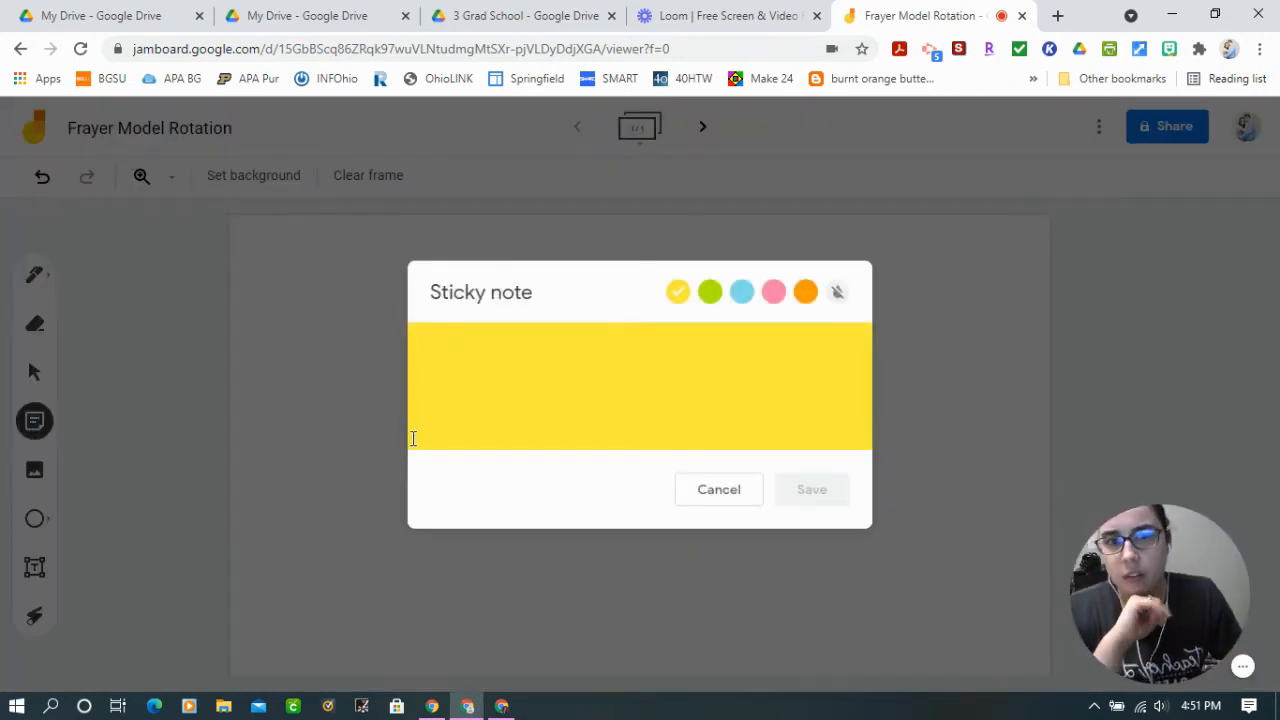
text(Hello Everyone)
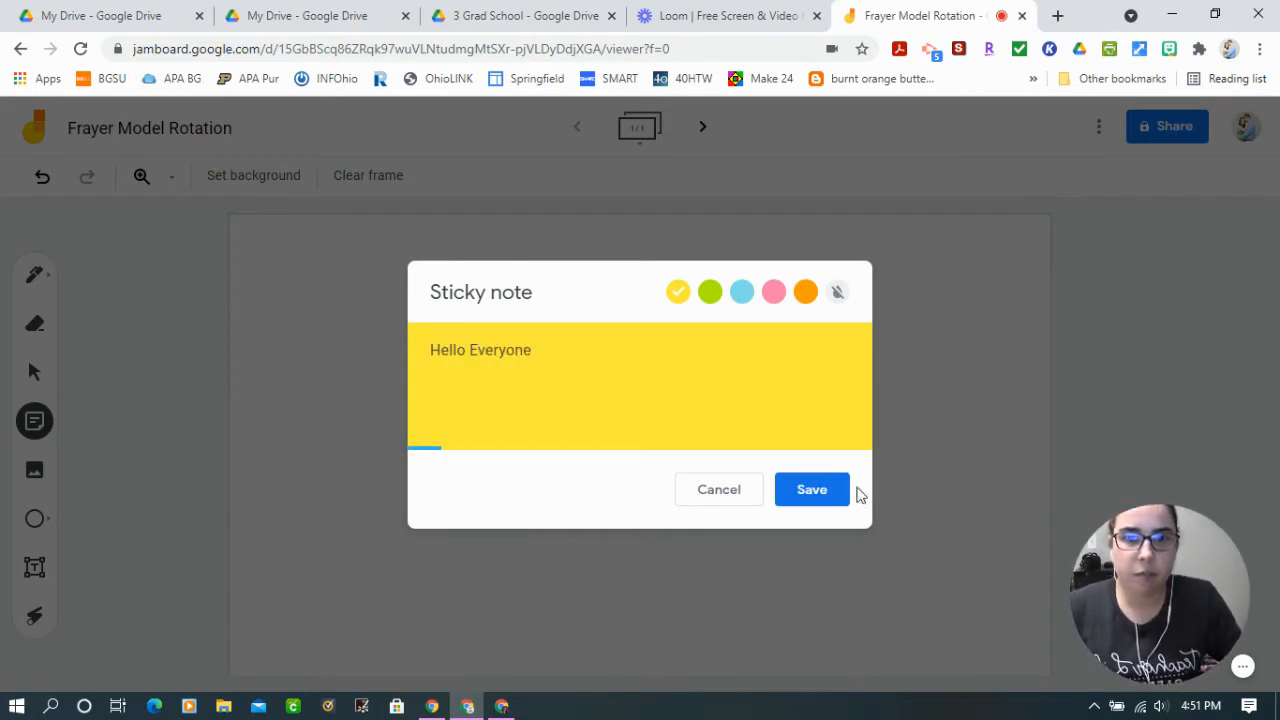
click(812, 489)
Step: Add a green sticky note reading "How are you today!" to the frame
click(594, 394)
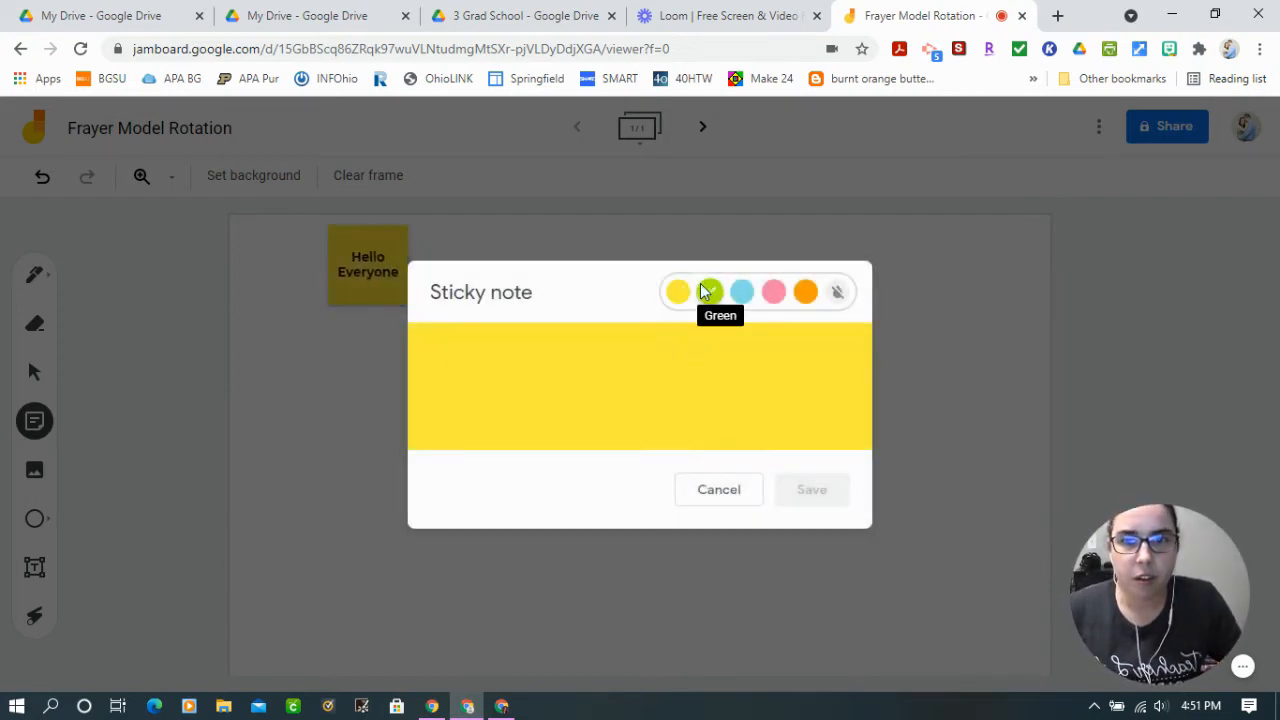
click(708, 291)
click(711, 381)
text(Go)
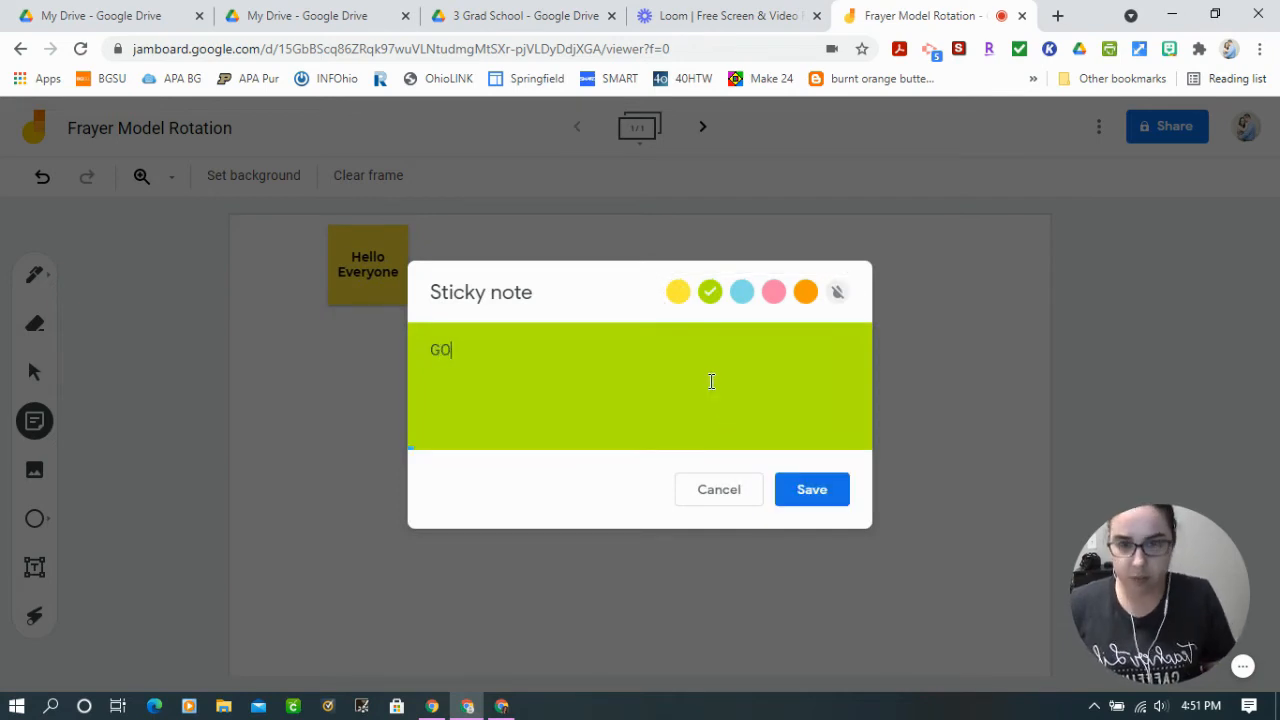
key(BackSpace)
key(BackSpace)
text(How are you today)
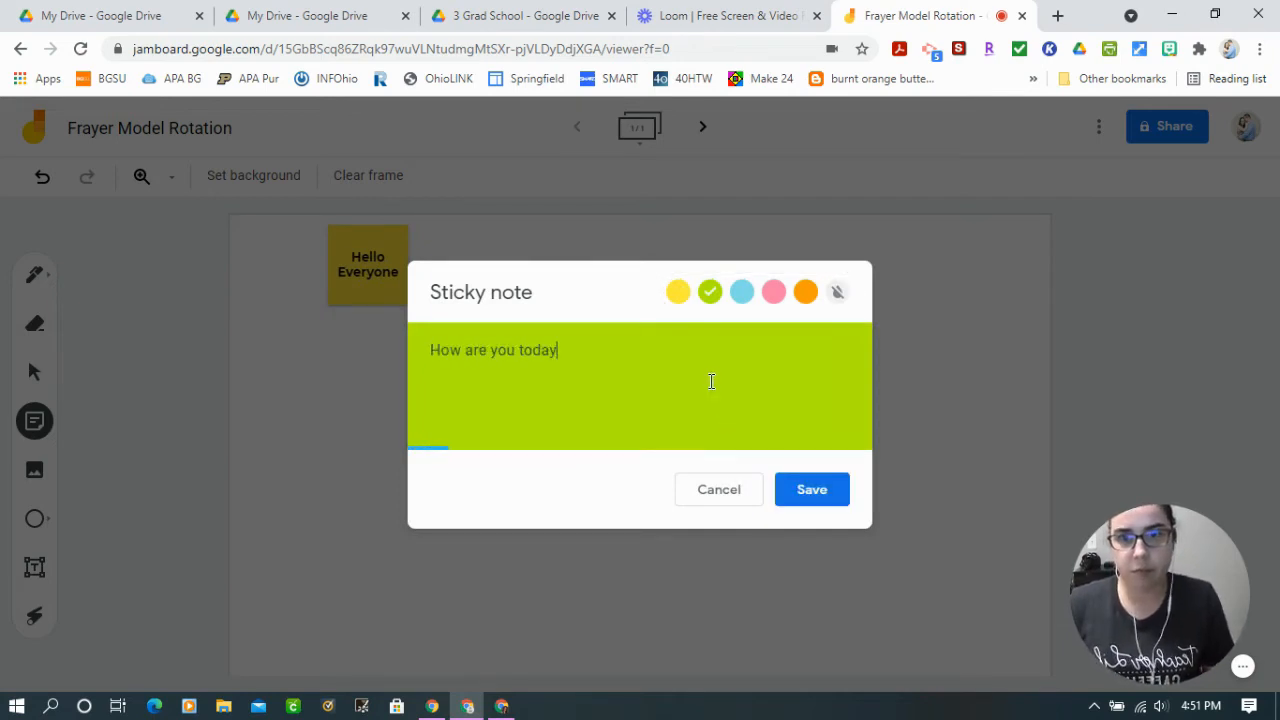
text(!)
click(811, 489)
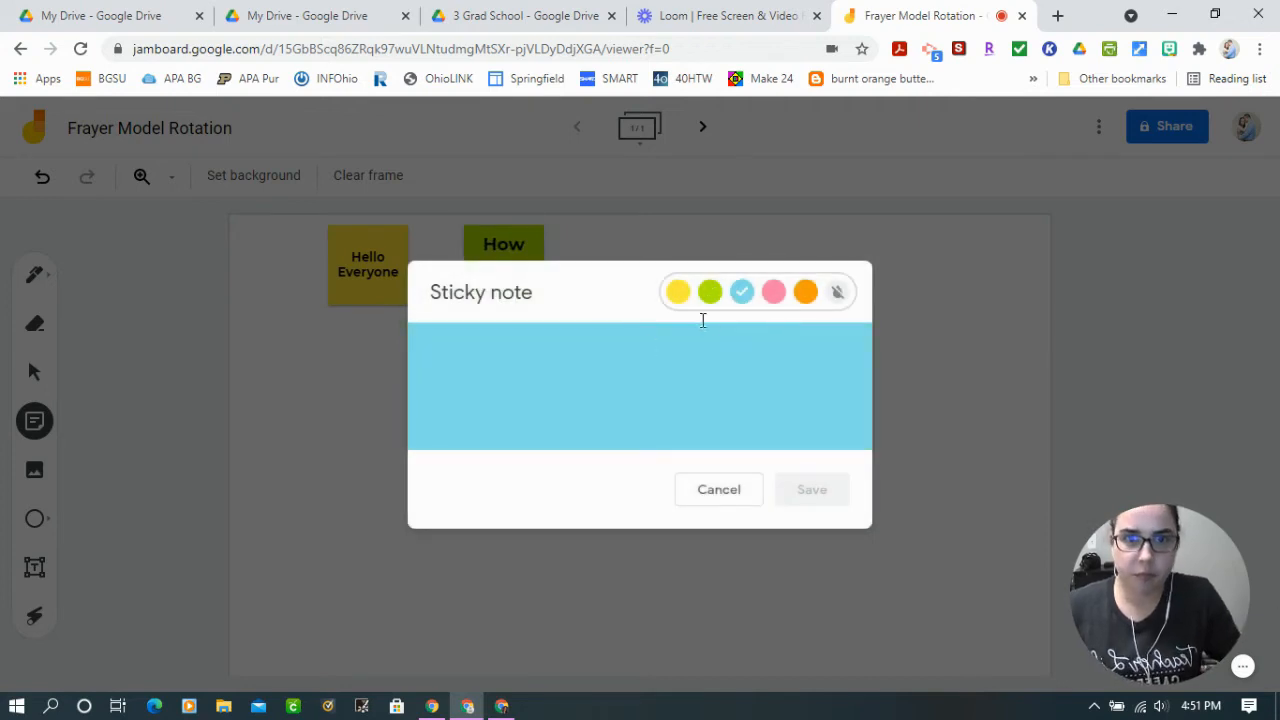
Step: Add a transparent sticky note reading "I am so glad you are here", and close the sticky note editor
click(838, 291)
click(724, 338)
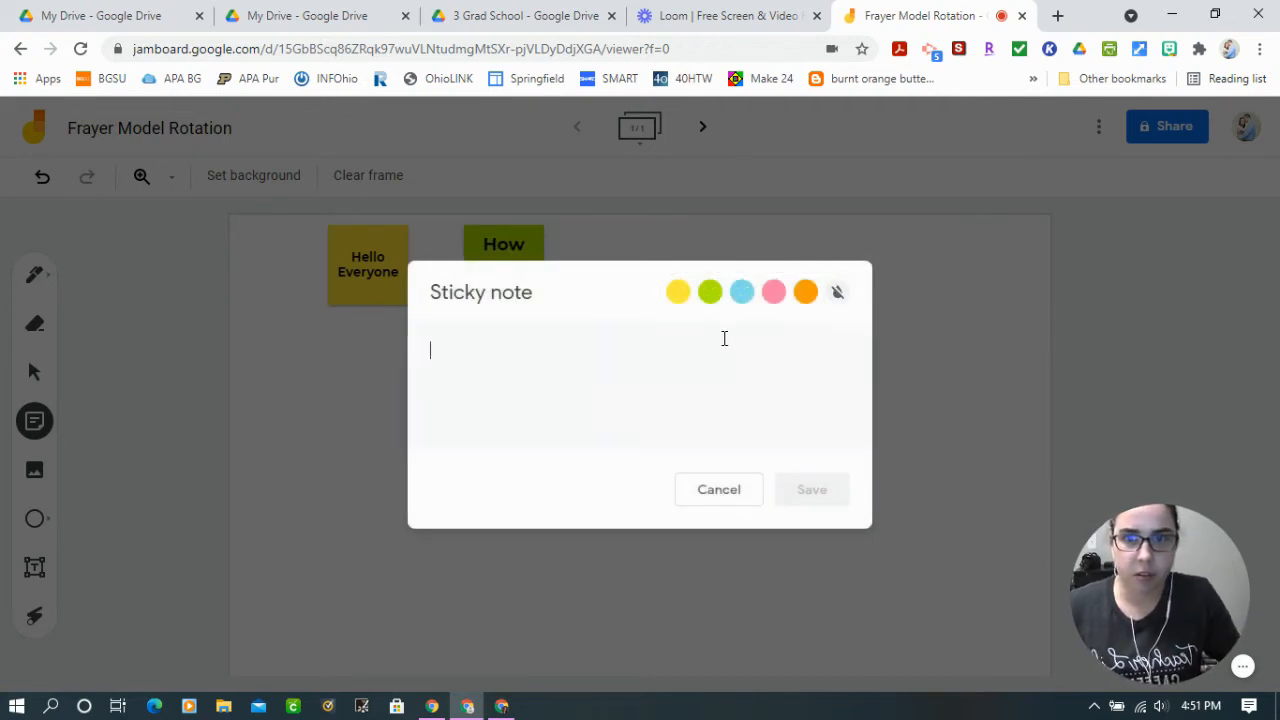
text(I am so glad you are here)
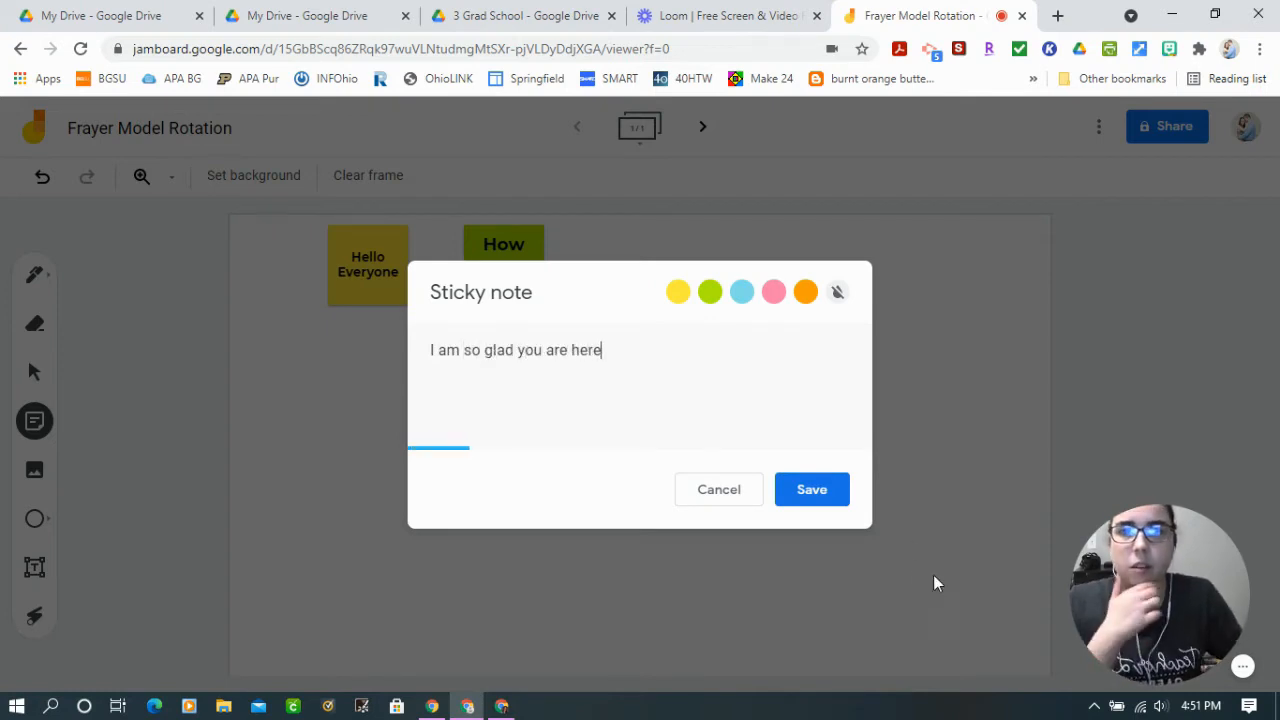
click(811, 489)
click(833, 496)
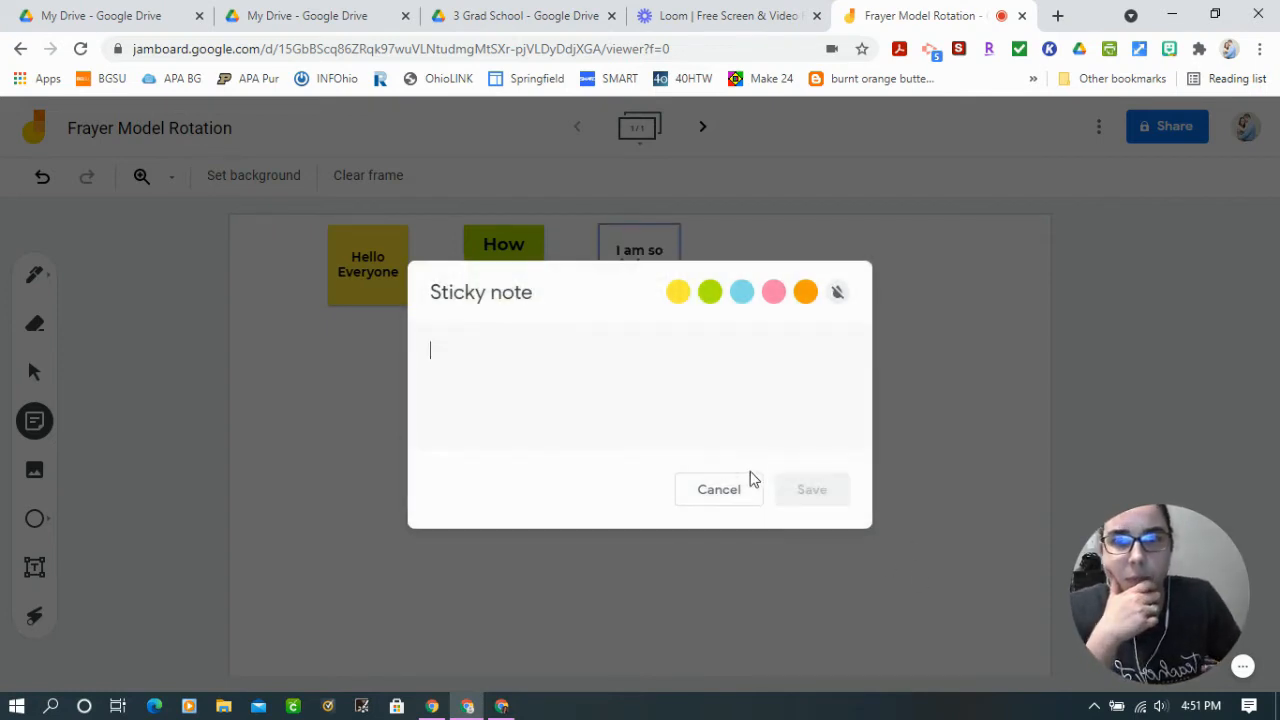
click(718, 489)
Step: Spread out the three sticky notes: the transparent one toward the right side of the frame, the green and yellow ones nearer the middle
click(632, 270)
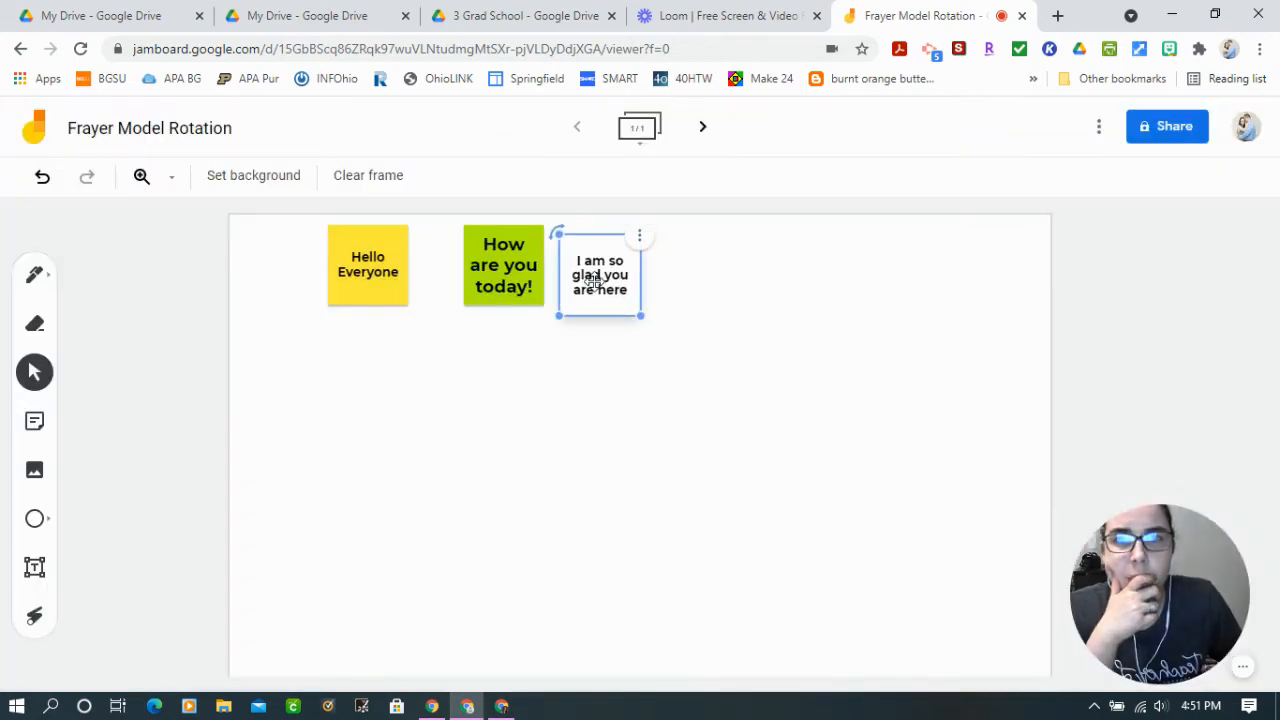
drag(625, 265, 883, 399)
drag(500, 265, 478, 433)
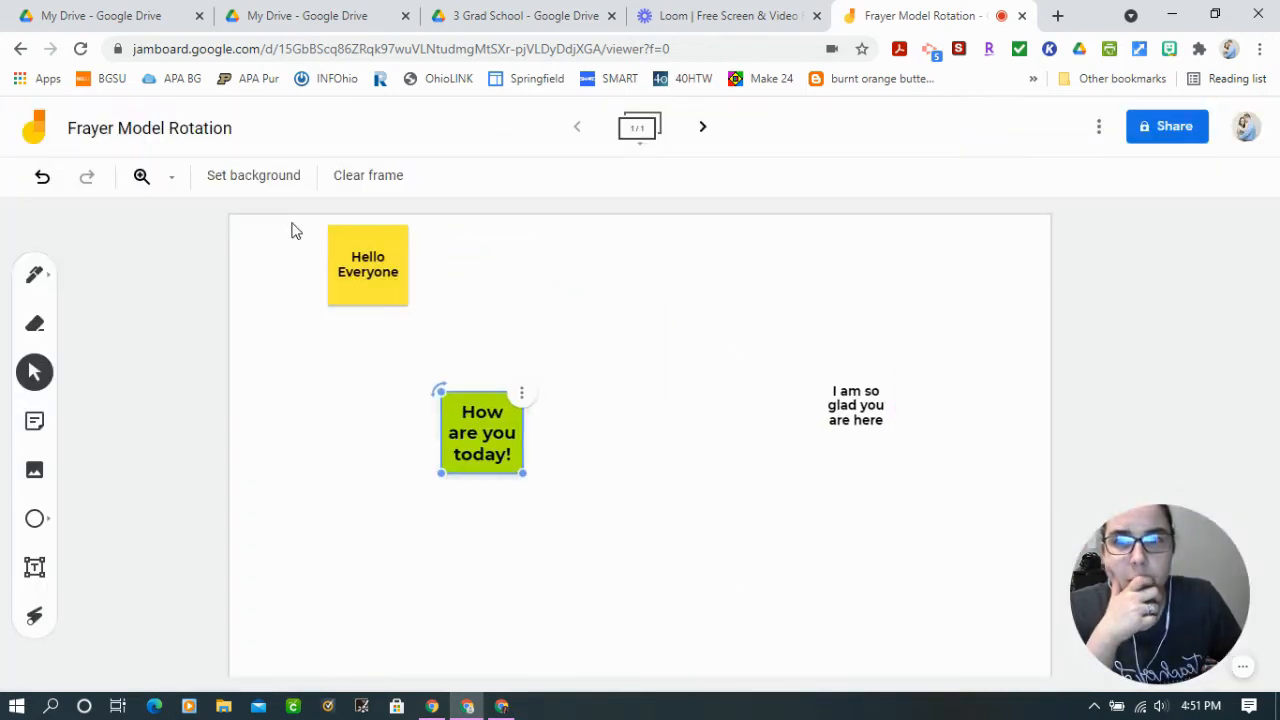
click(366, 257)
drag(366, 257, 521, 332)
Step: Search Google images for "Hello", insert the multicoloured 3D HELLO lettering, and place it below the sticky notes
click(37, 474)
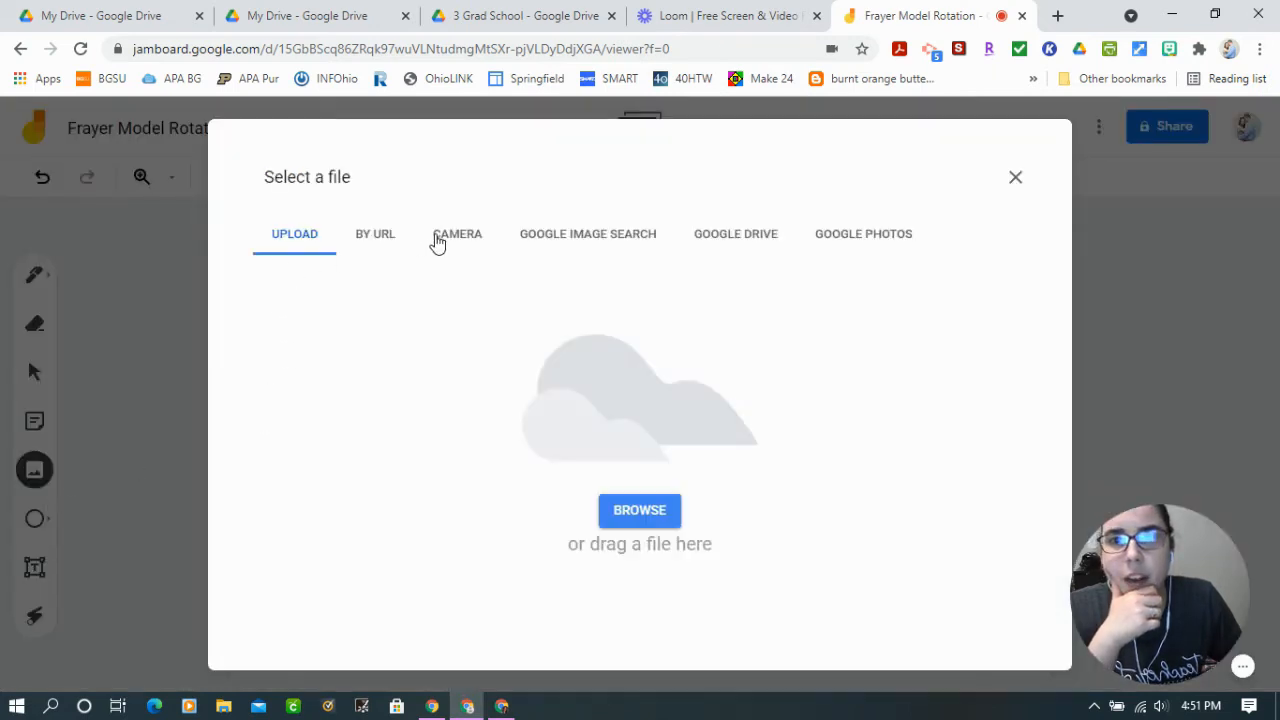
click(565, 245)
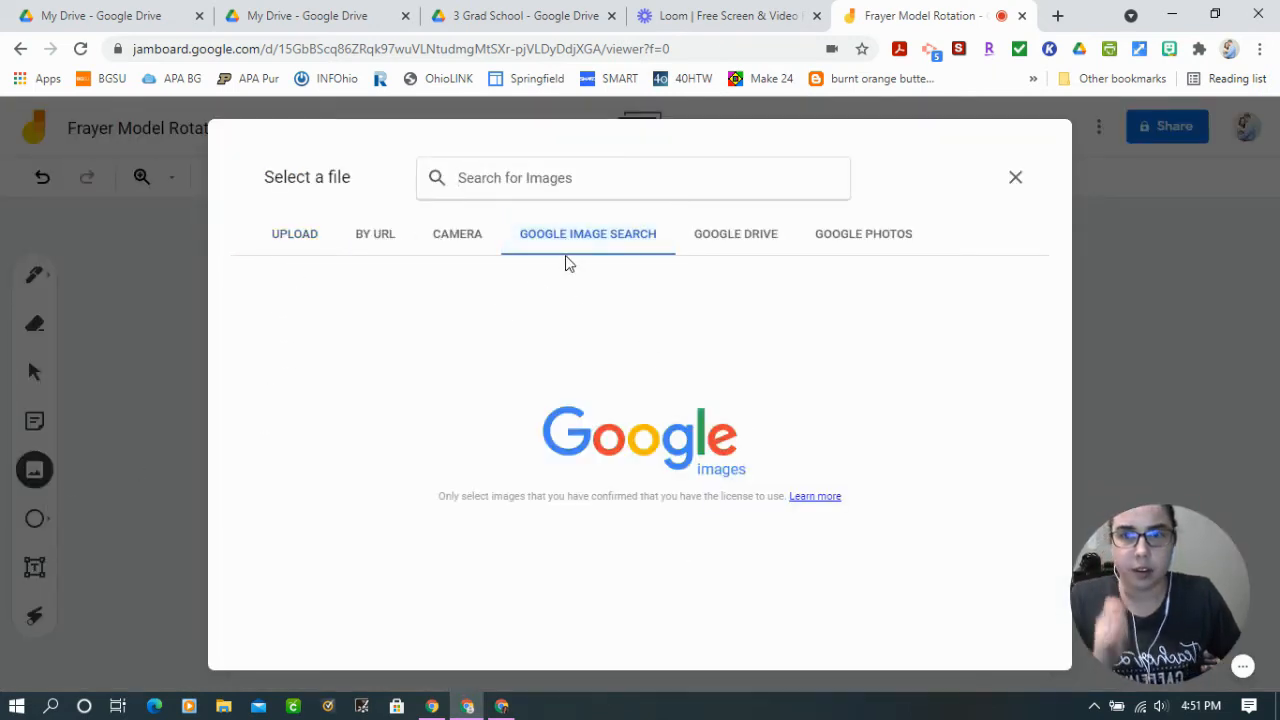
text(Hello)
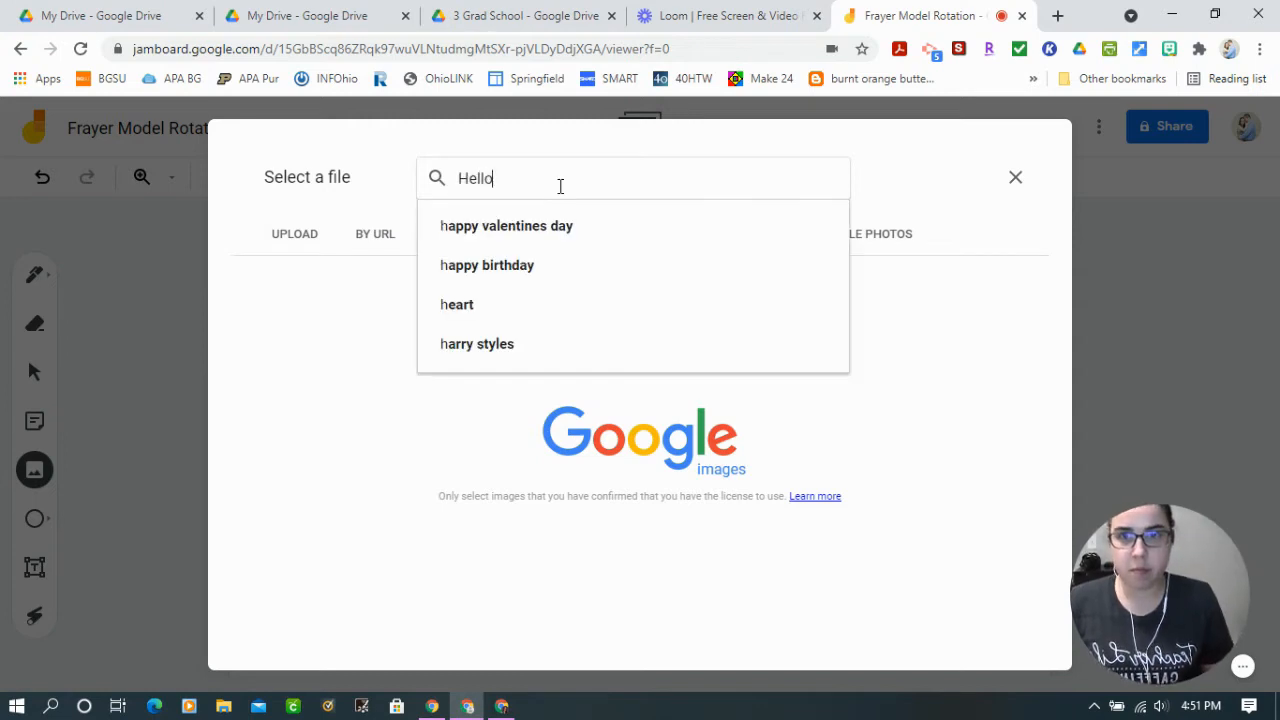
key(Return)
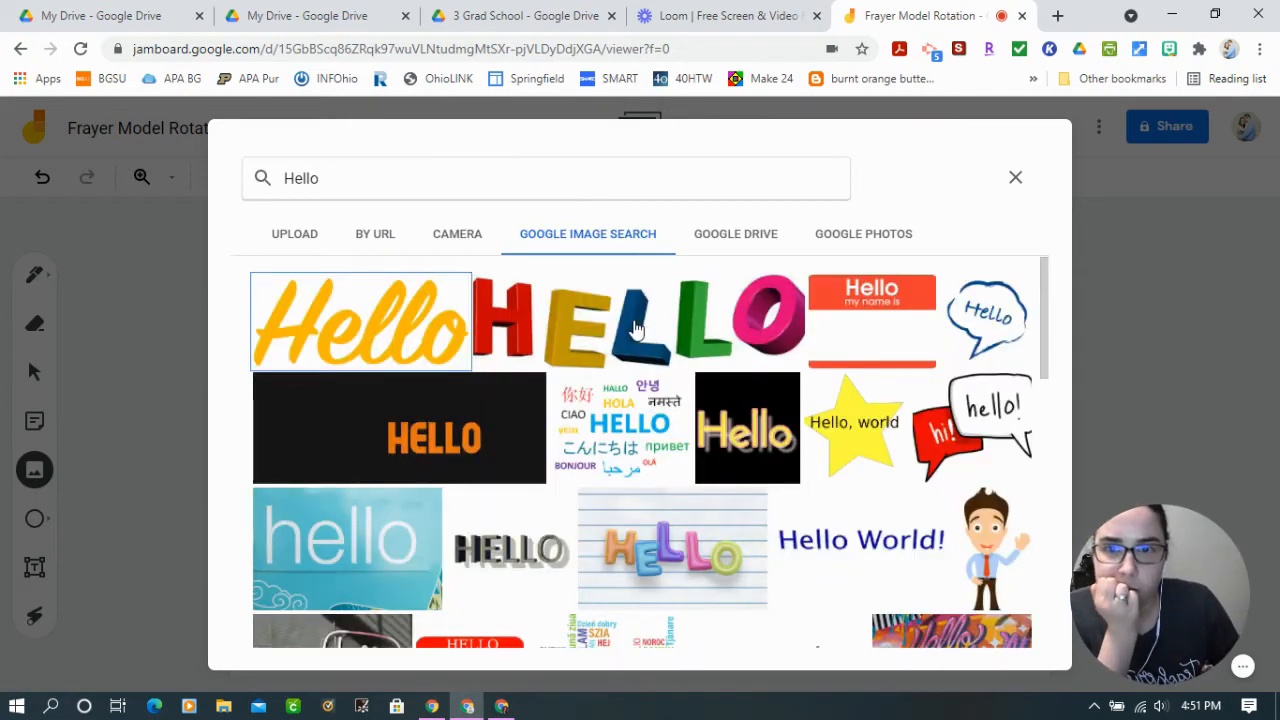
click(630, 328)
click(1017, 633)
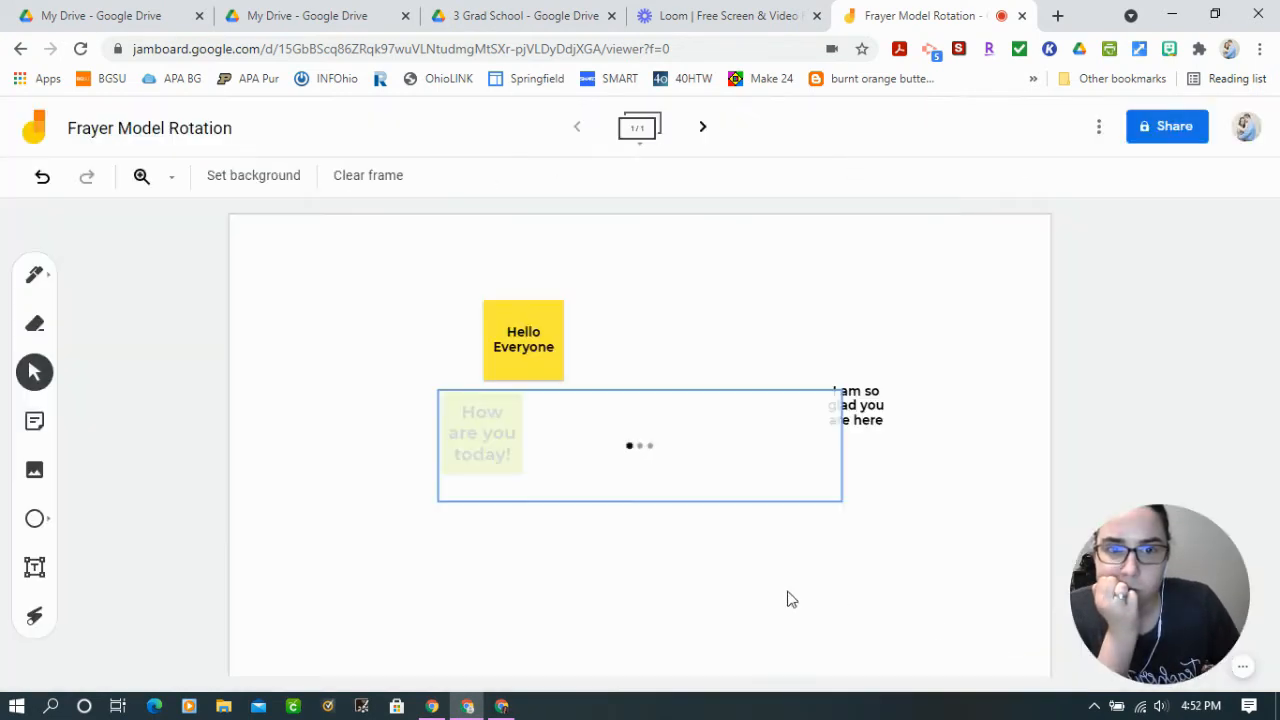
drag(689, 486, 817, 569)
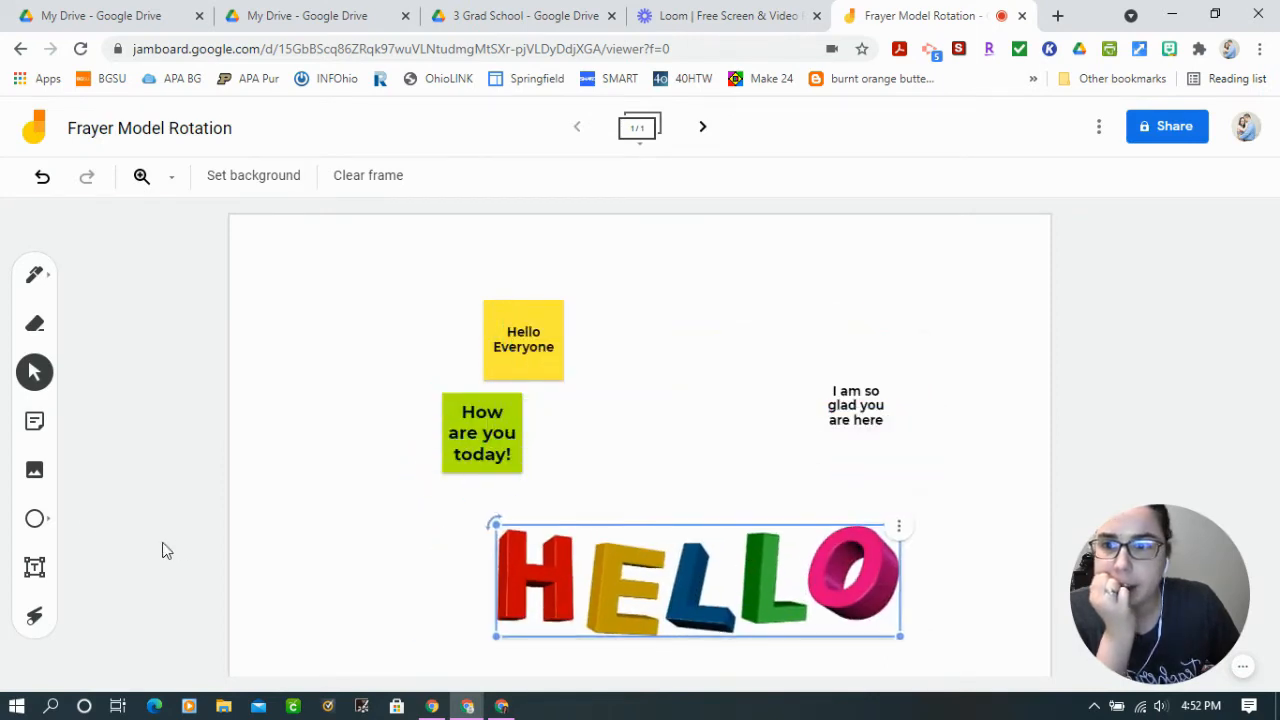
Step: Draw a tall diamond shape to the left of the sticky notes
click(38, 530)
click(43, 526)
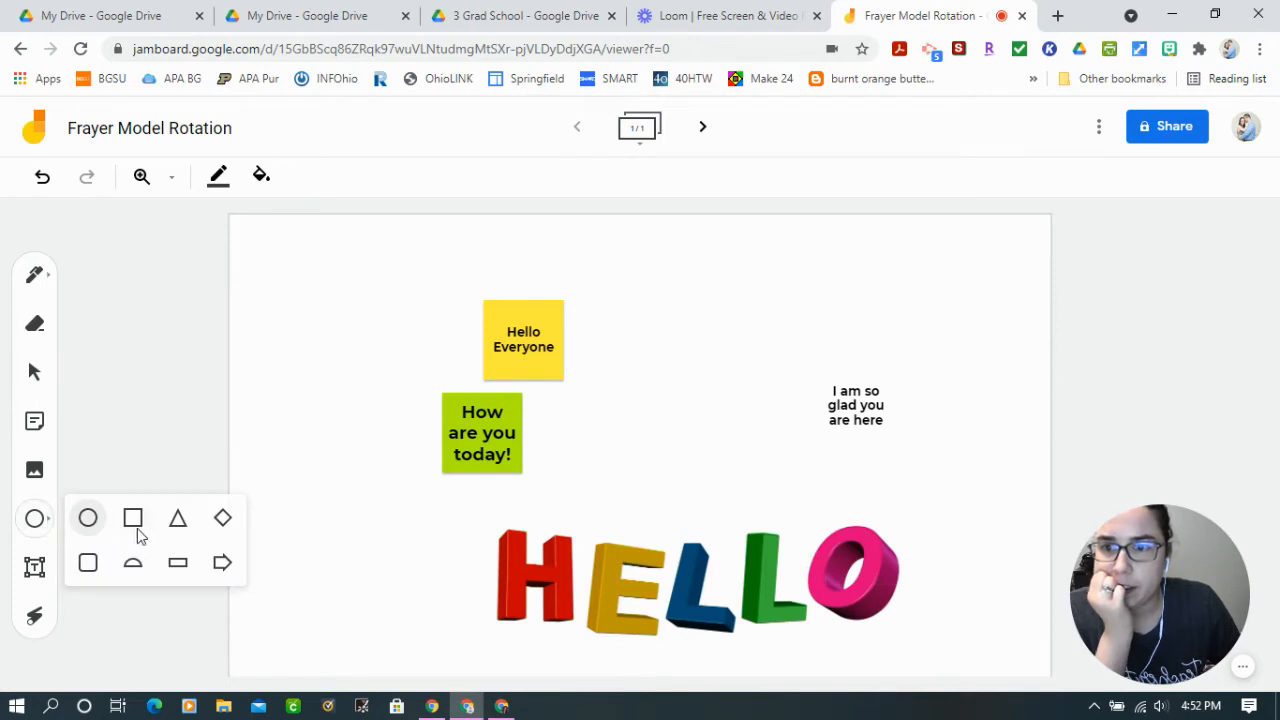
click(226, 524)
drag(285, 318, 380, 455)
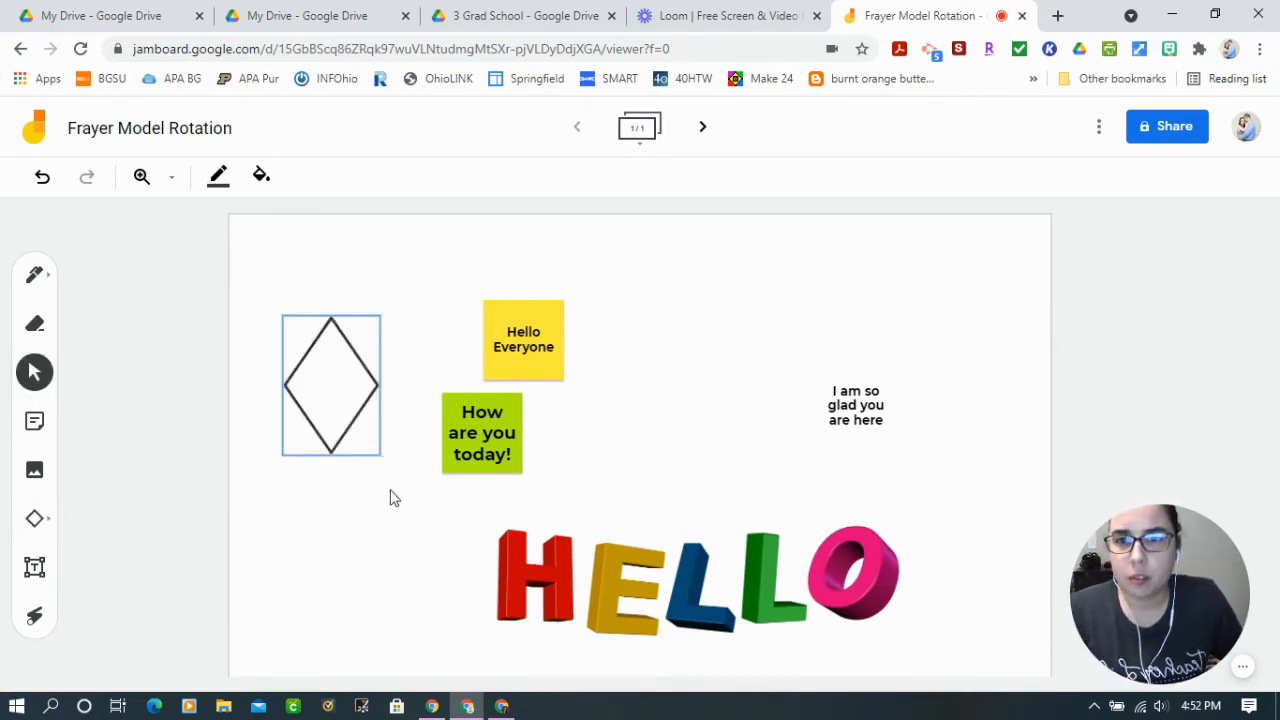
Step: Add a text box reading "Welcome" below the diamond, to the left of the HELLO image
click(34, 567)
click(284, 541)
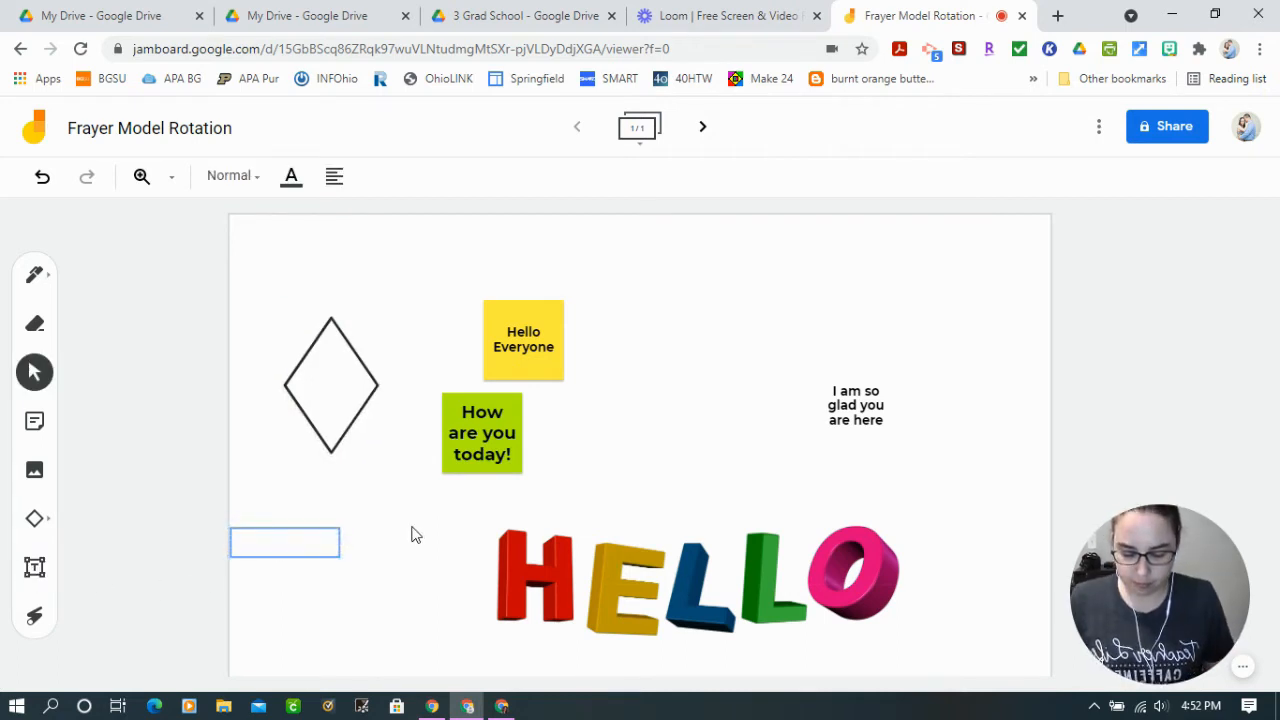
text(Welcome)
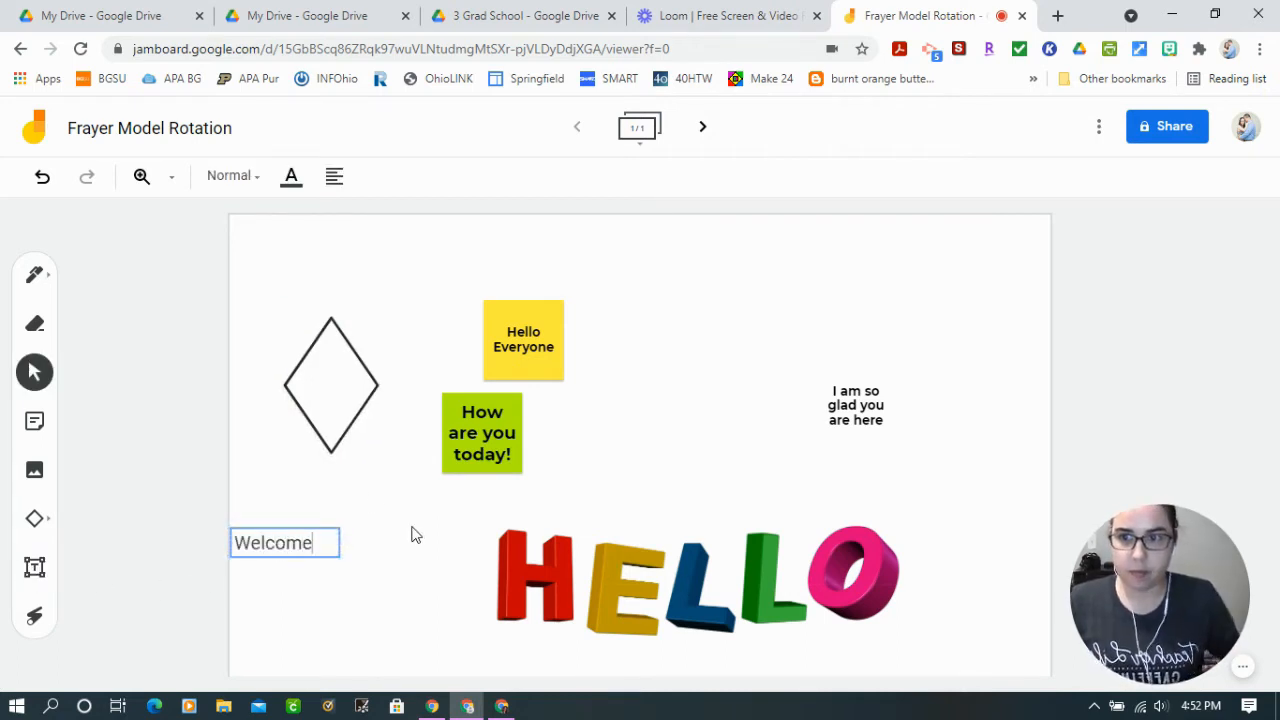
Step: Demonstrate the laser pointer with strokes across the frame, and clear all objects from the frame
click(35, 613)
mouse_move(346, 609)
mouse_down()
mouse_move(357, 491)
mouse_move(566, 400)
mouse_up()
mouse_move(678, 462)
mouse_down()
mouse_move(425, 400)
mouse_move(792, 432)
mouse_move(740, 575)
mouse_up()
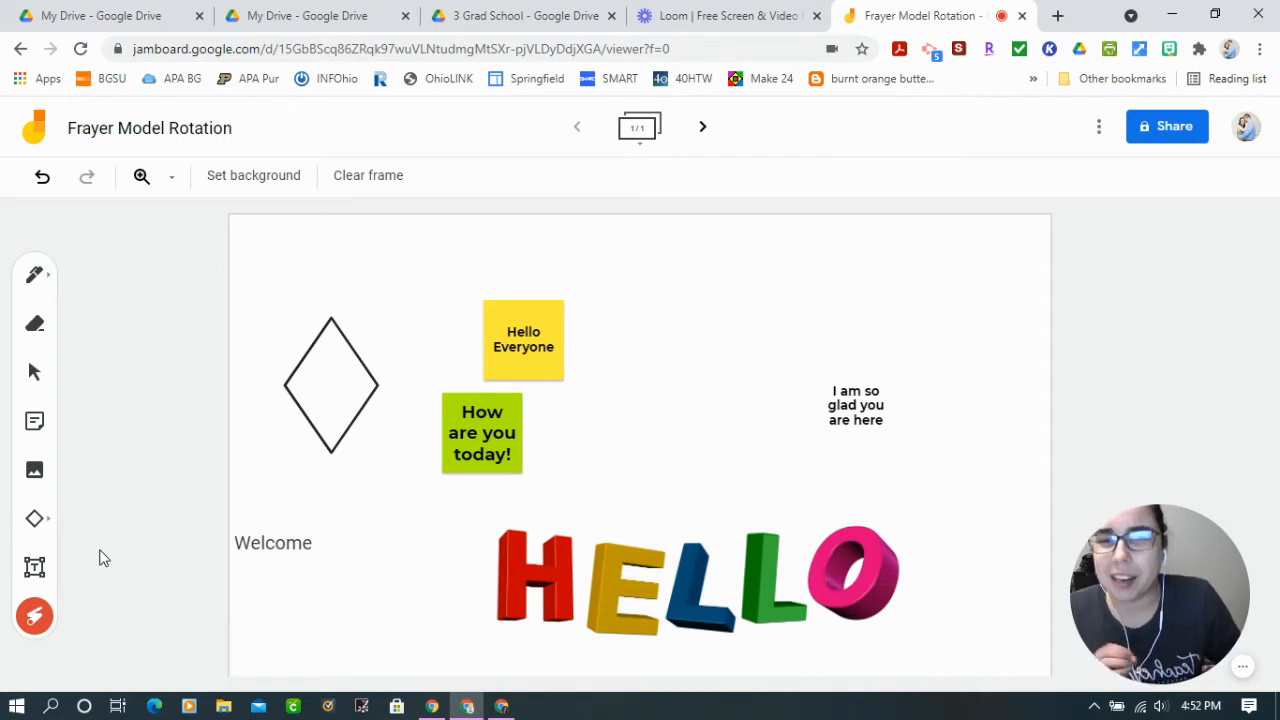
click(342, 186)
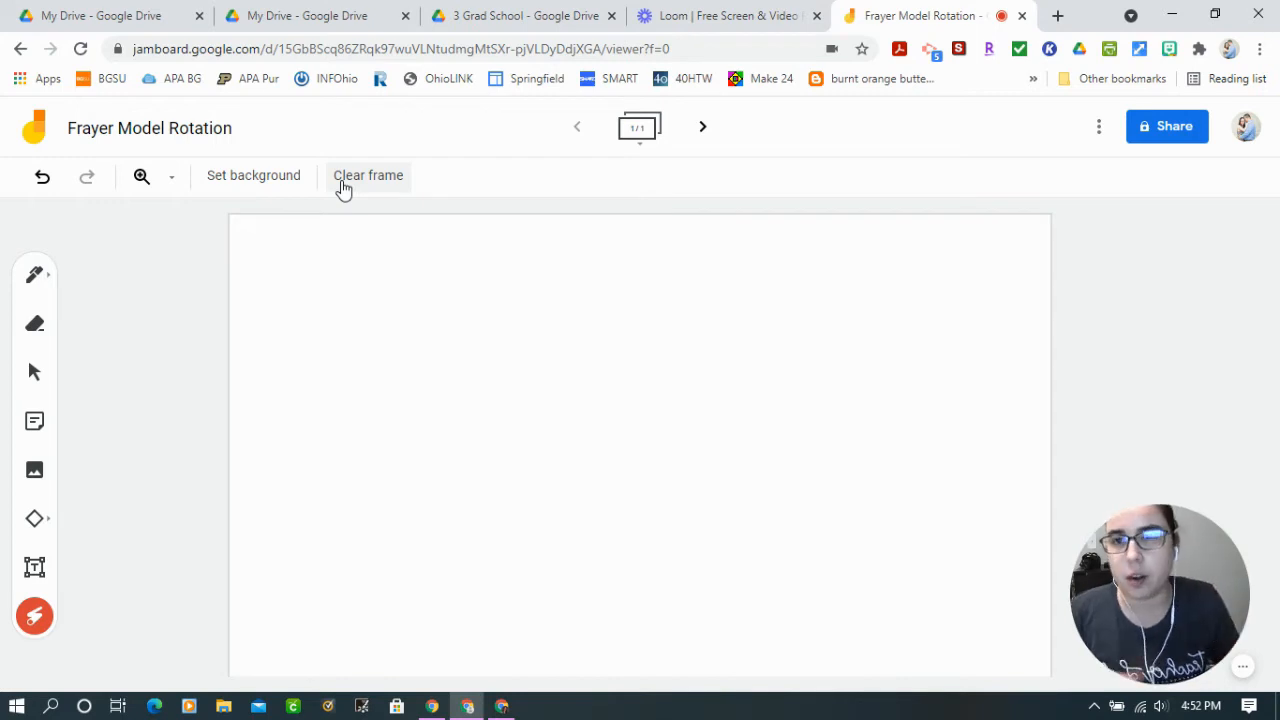
Step: Set the frame's background to the image file "Rotation Vs. Revolution (1)" uploaded from the Downloads folder
click(238, 176)
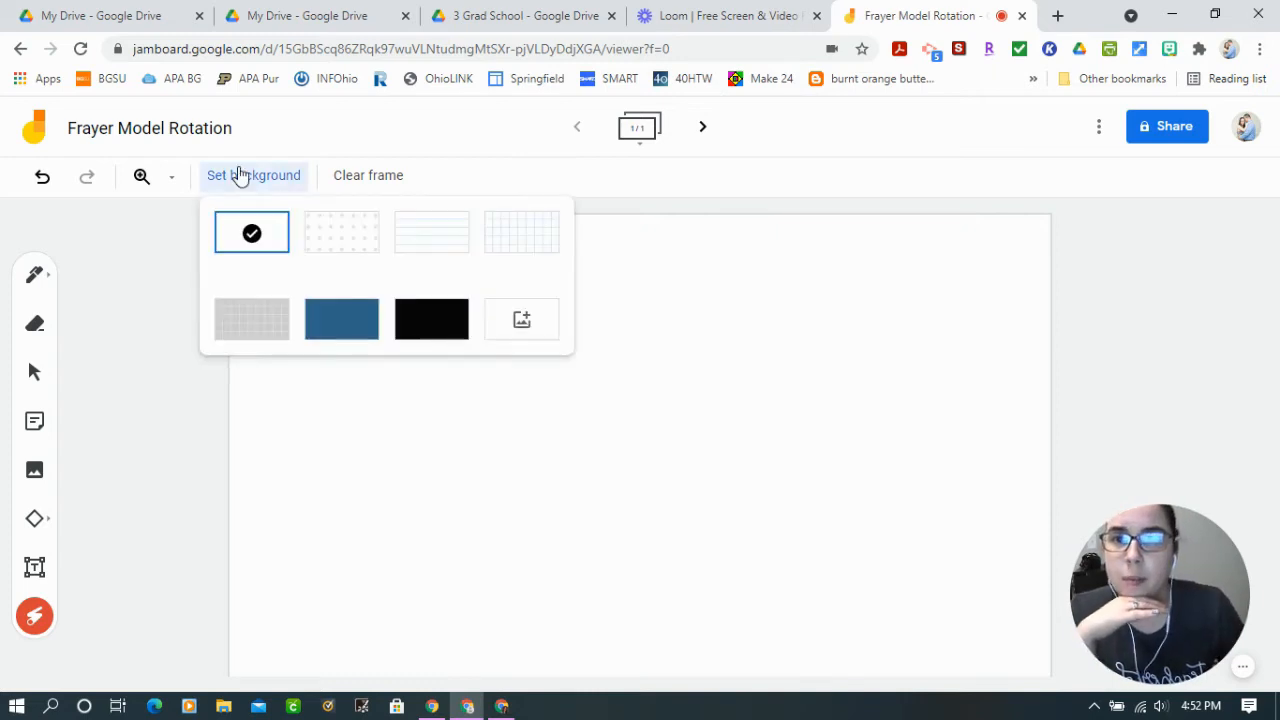
click(521, 321)
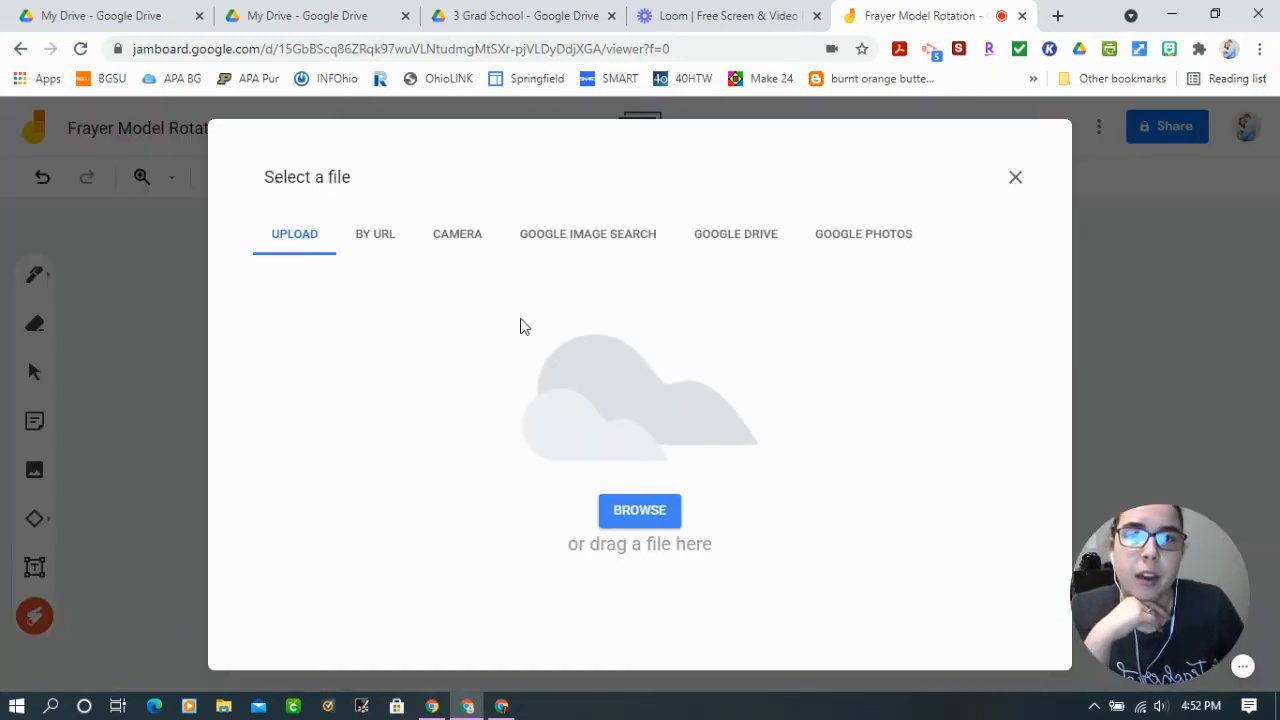
click(638, 520)
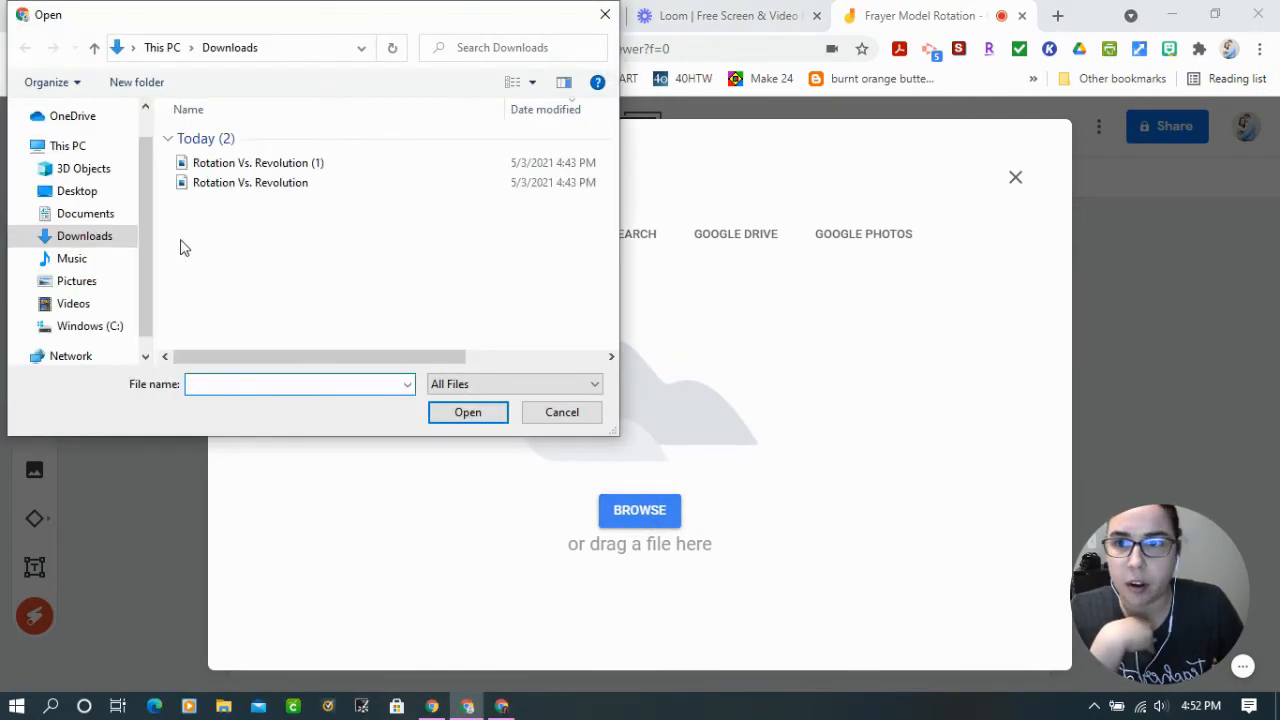
click(234, 164)
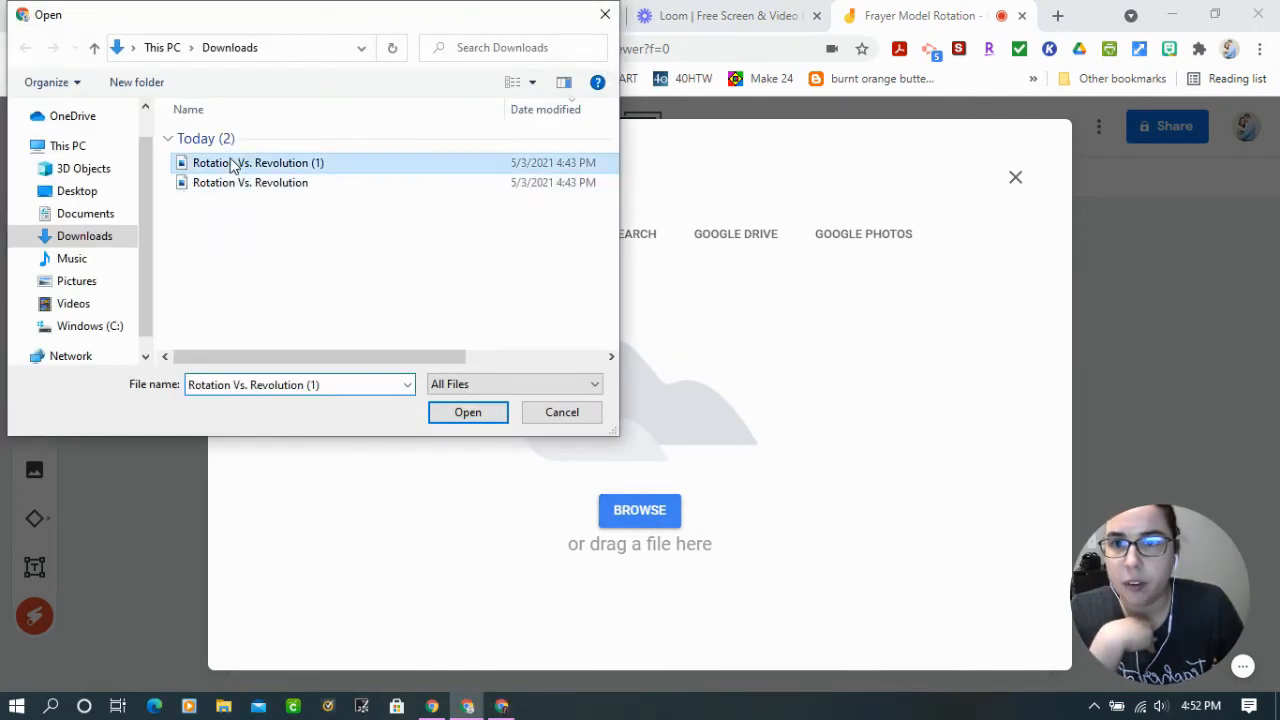
click(468, 413)
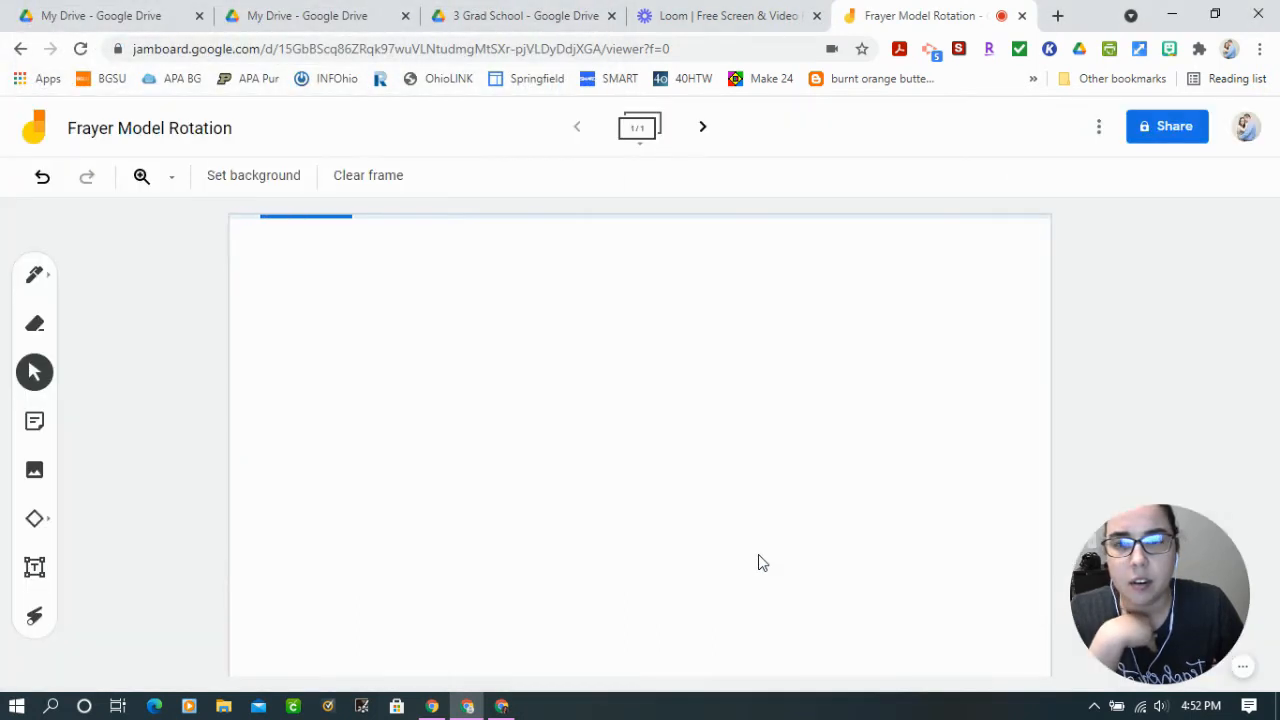